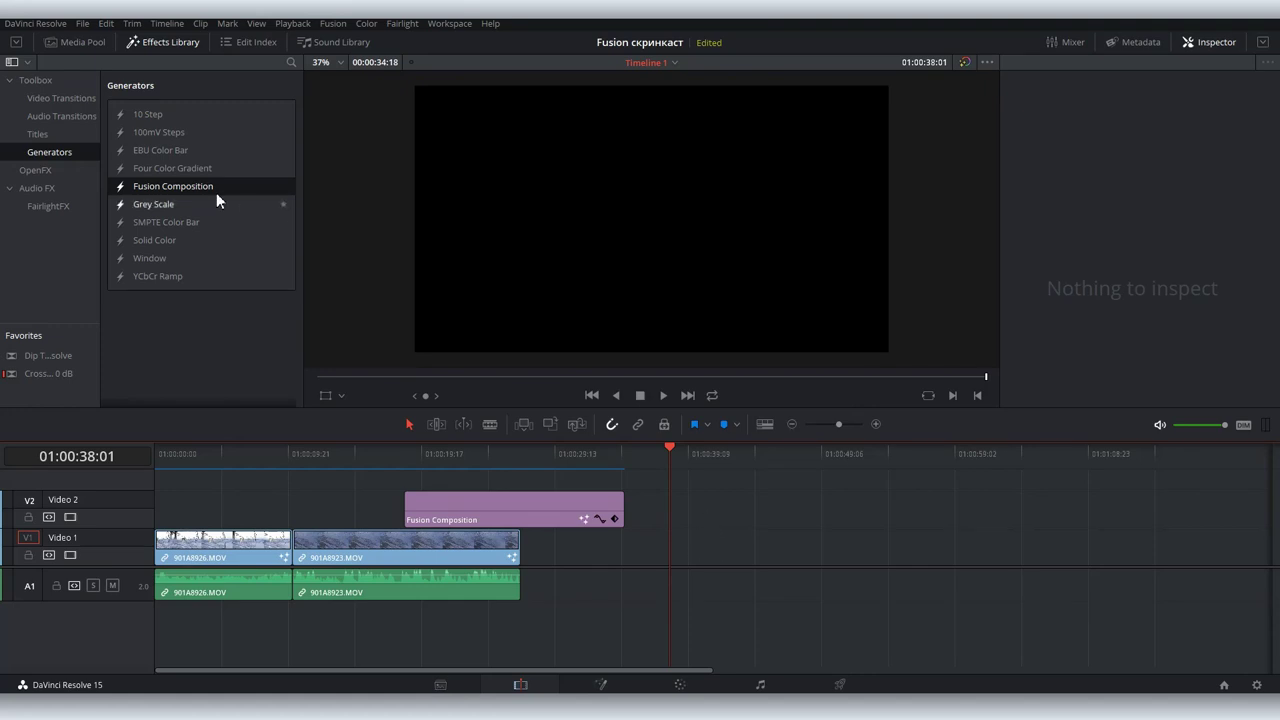
Step: Put a lengthened Fusion Composition generator on Video 1 and open it on the Fusion page
mouse_move(178, 193)
left_mouse_down()
mouse_move(649, 564)
mouse_move(868, 545)
left_mouse_up()
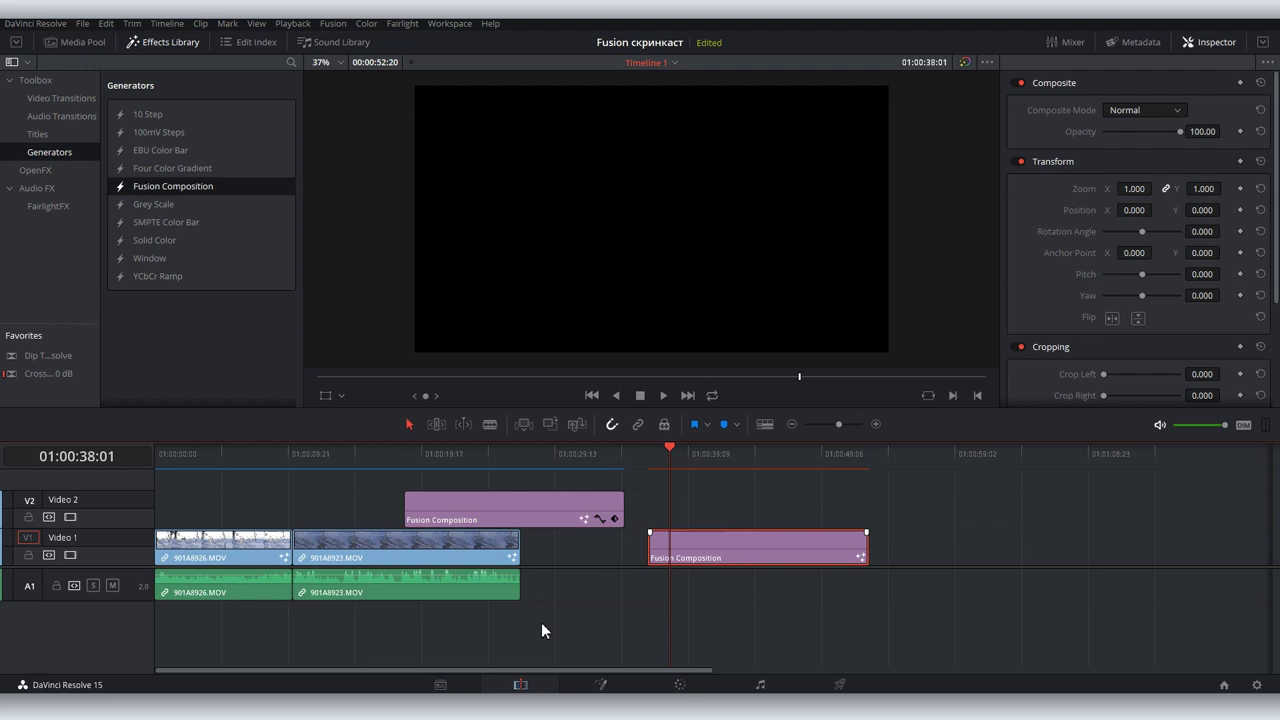
left_click(598, 686)
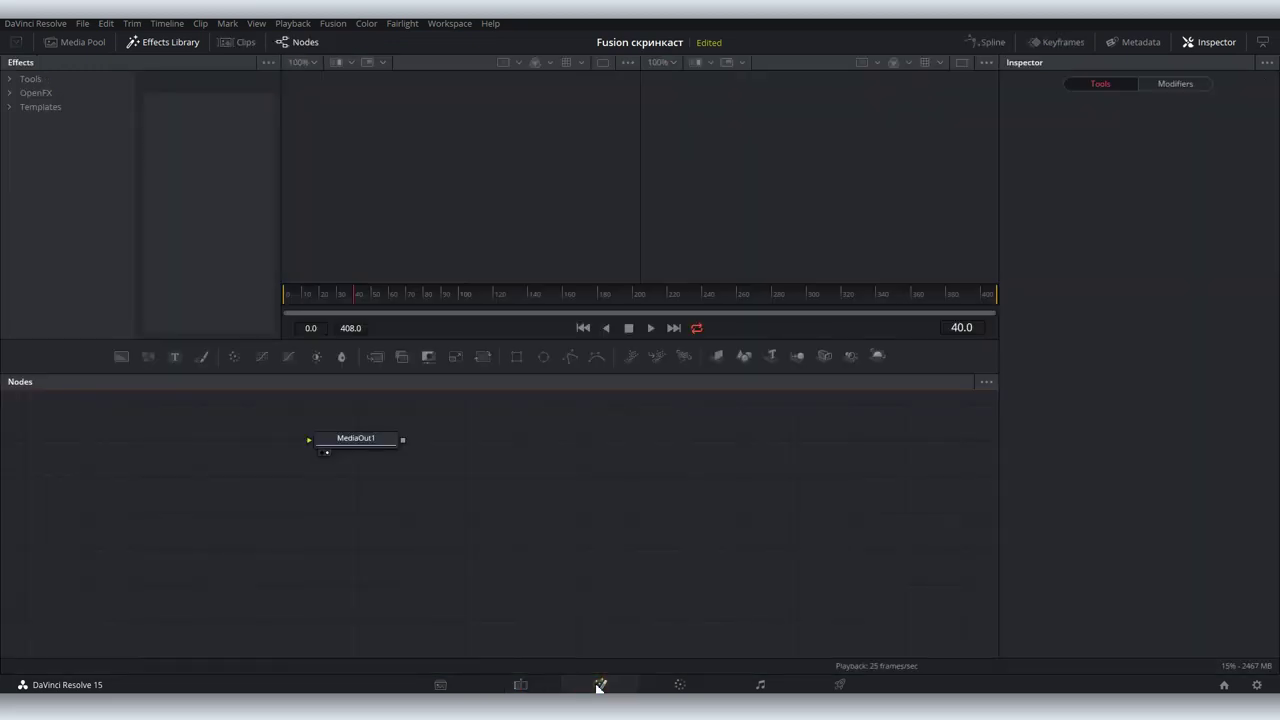
Step: Add a Shape3D node beside MediaOut1 and view its plane at an angle in the viewer
left_click_drag(397, 438, 806, 525)
left_click(546, 480)
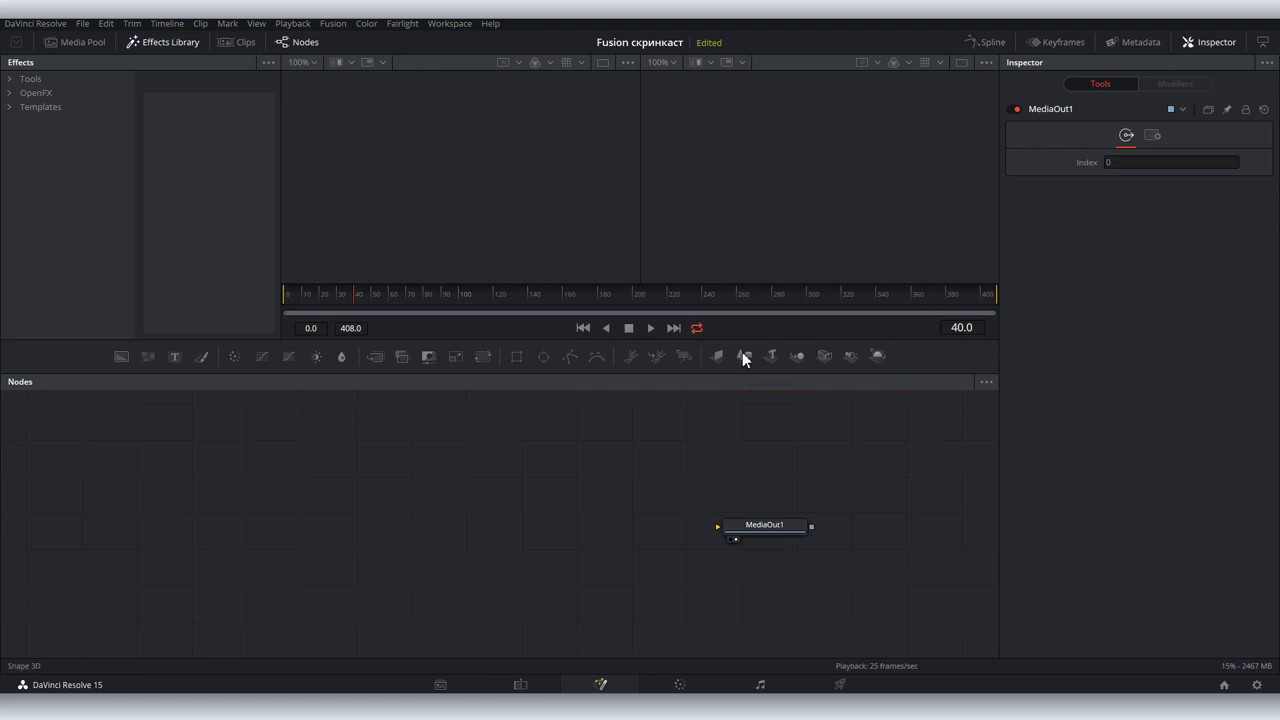
mouse_move(742, 356)
left_mouse_down()
mouse_move(456, 530)
mouse_move(380, 529)
left_mouse_up()
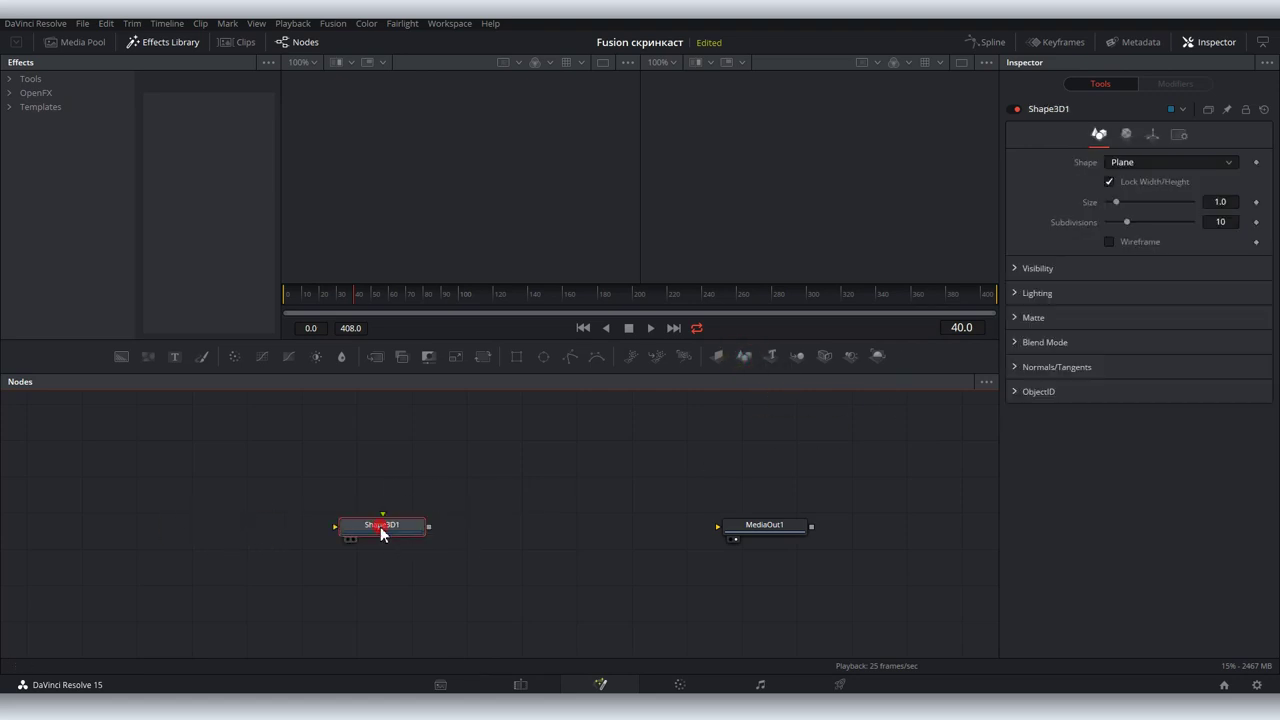
key("1")
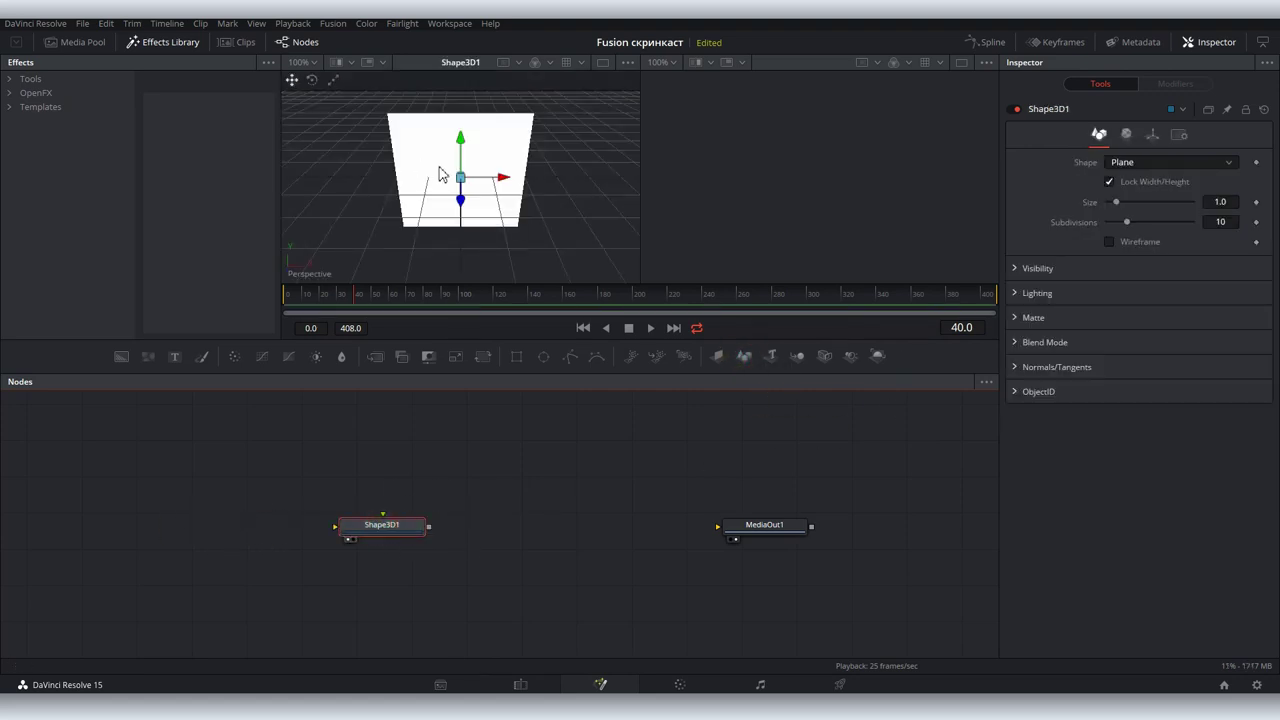
left_click_drag(459, 252, 438, 220)
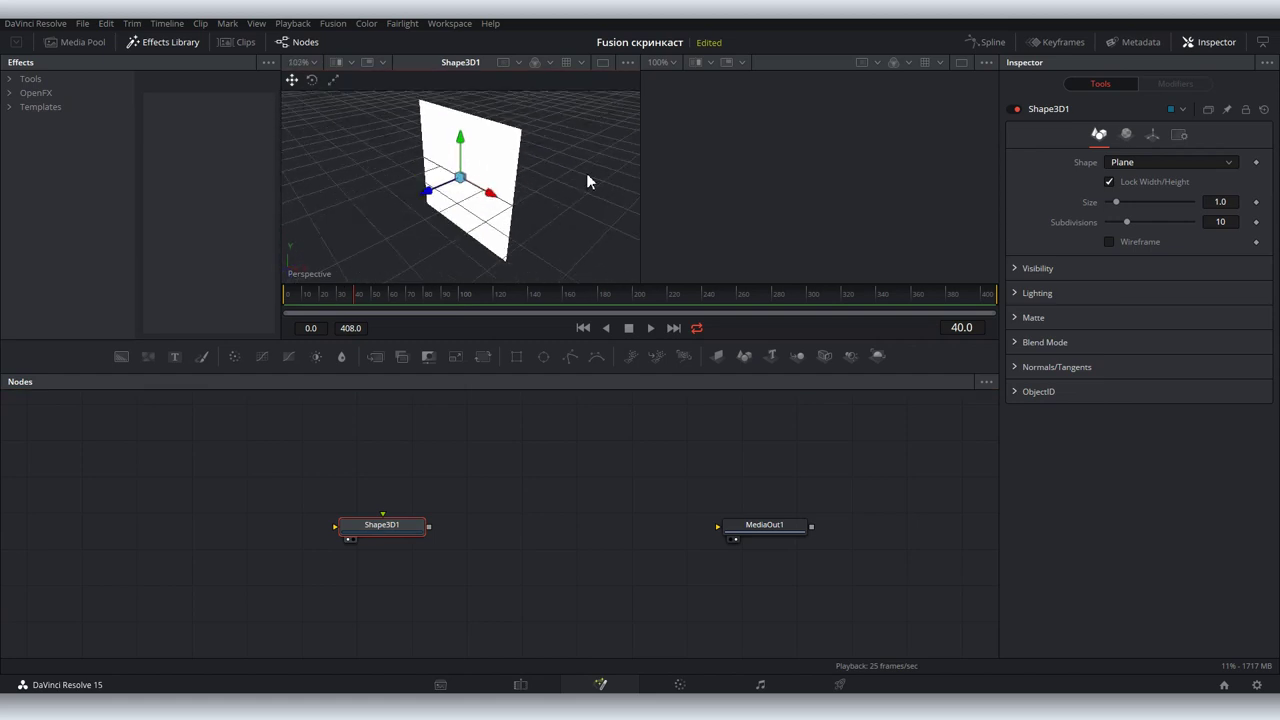
left_click(1135, 163)
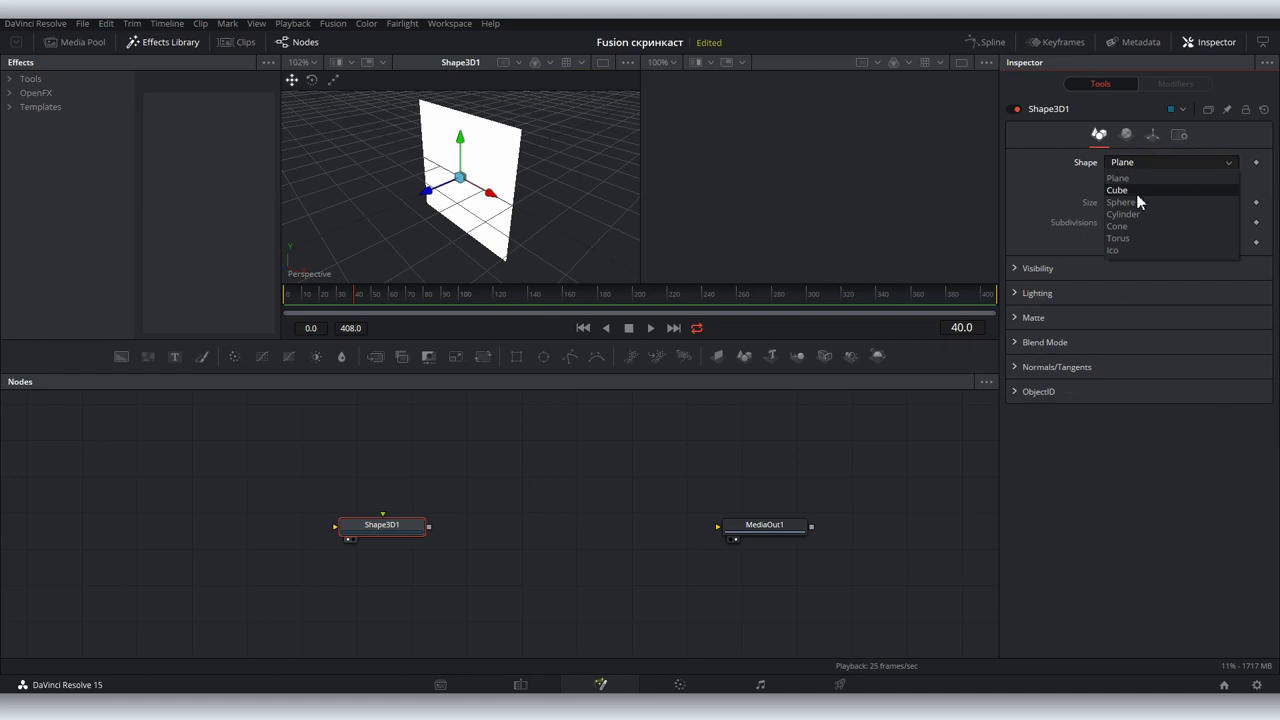
Step: Make the shape a cube of size 1.1 with a dark red diffuse colour
left_click(1137, 192)
left_click_drag(1118, 202, 1118, 204)
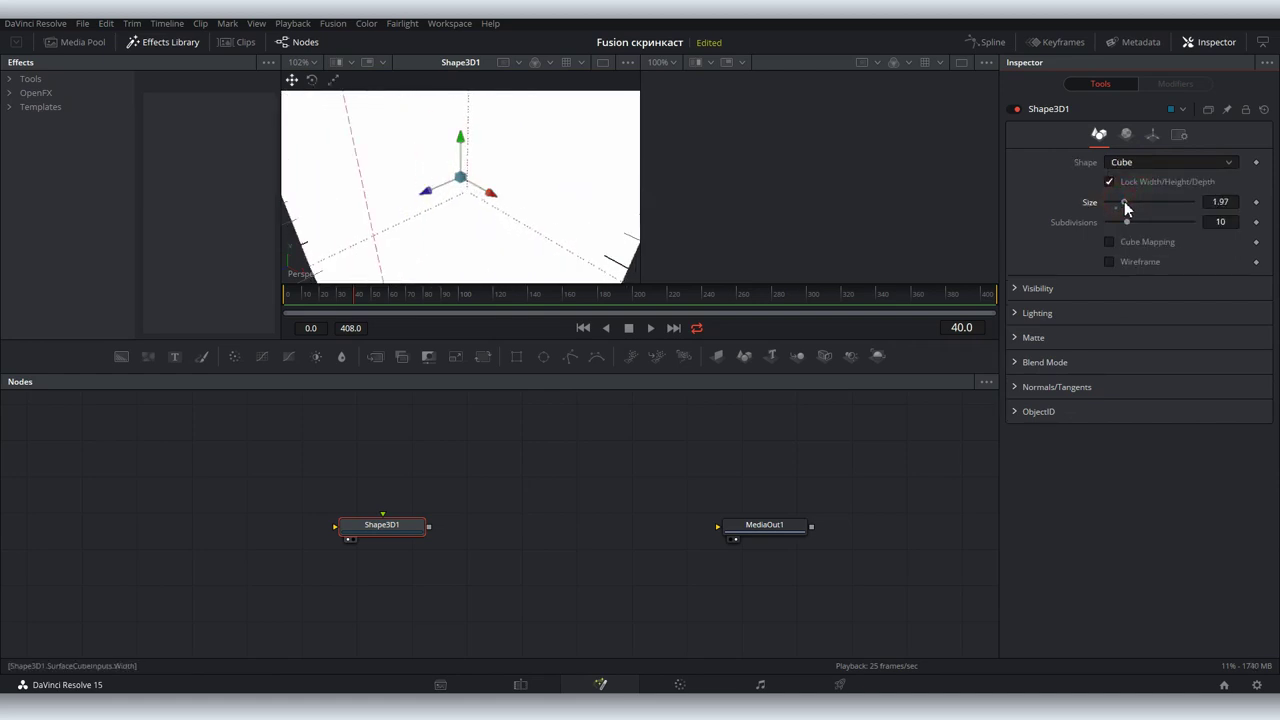
left_click(1126, 136)
left_click_drag(1202, 222, 1222, 245)
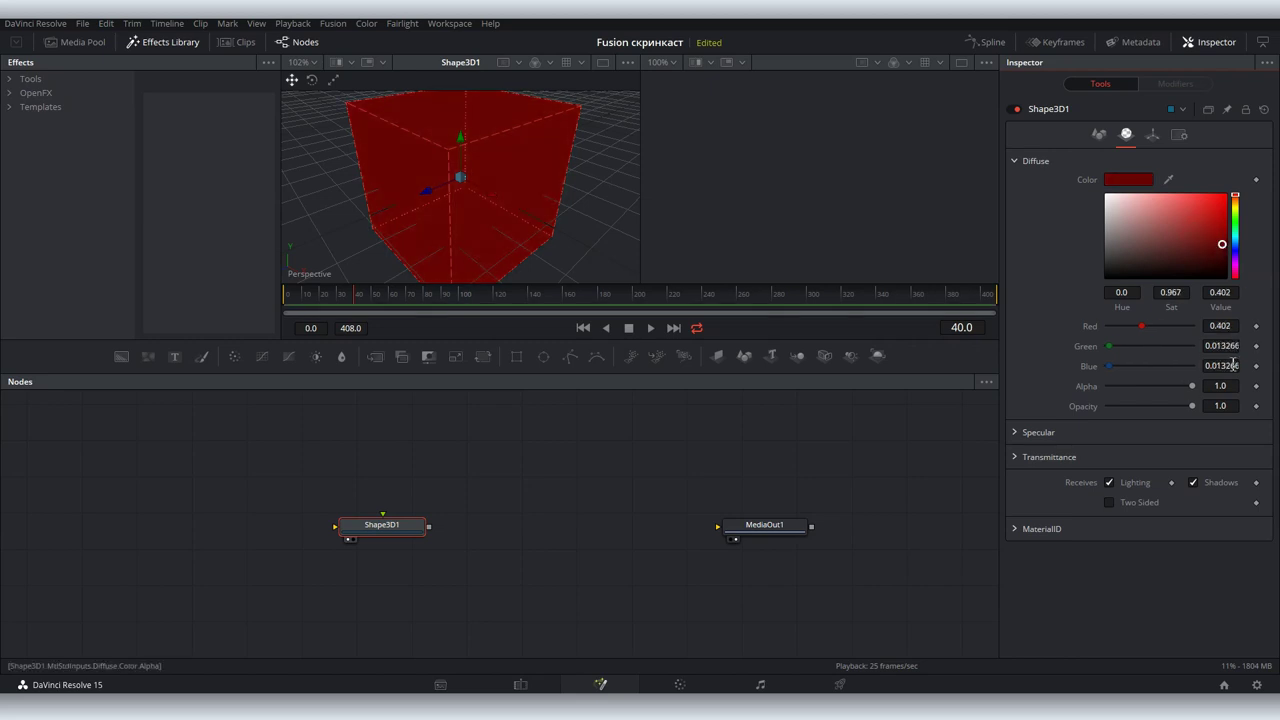
Step: Give the cube a blue specular colour, recentre the view, and start linking Shape3D1 to MediaOut1
left_click(1016, 432)
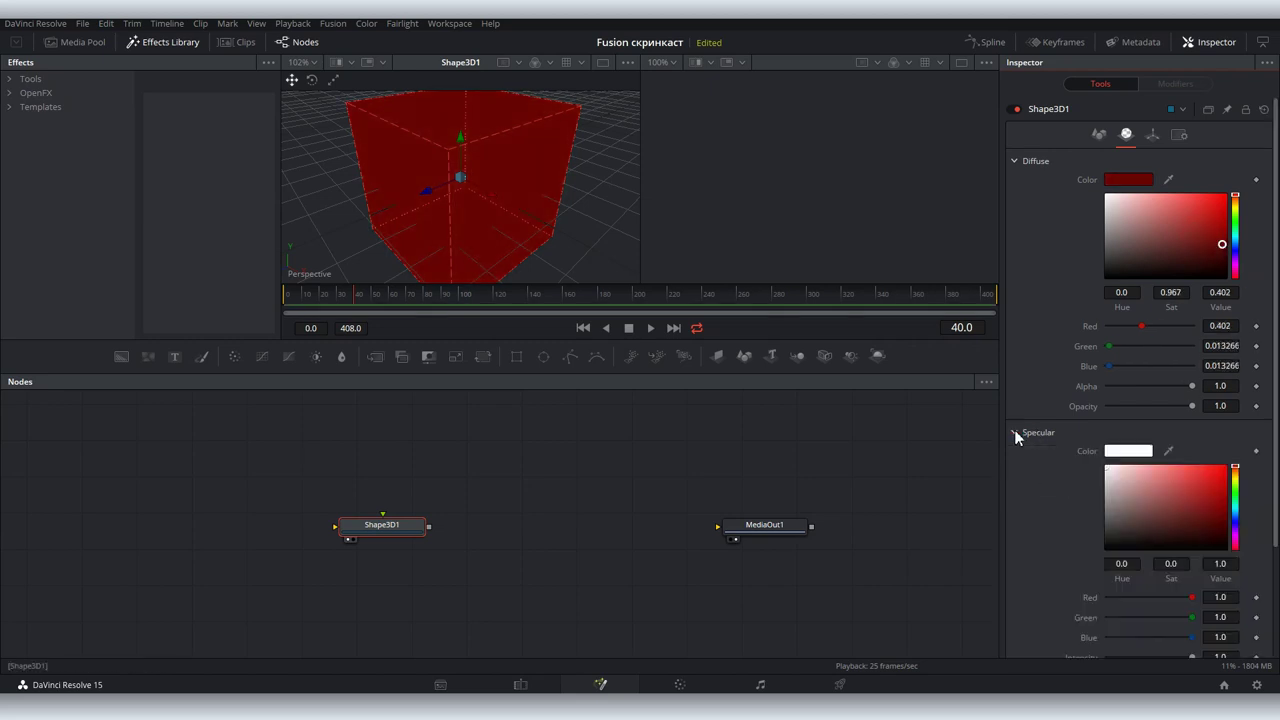
left_click_drag(1232, 516, 1235, 519)
left_click(1206, 500)
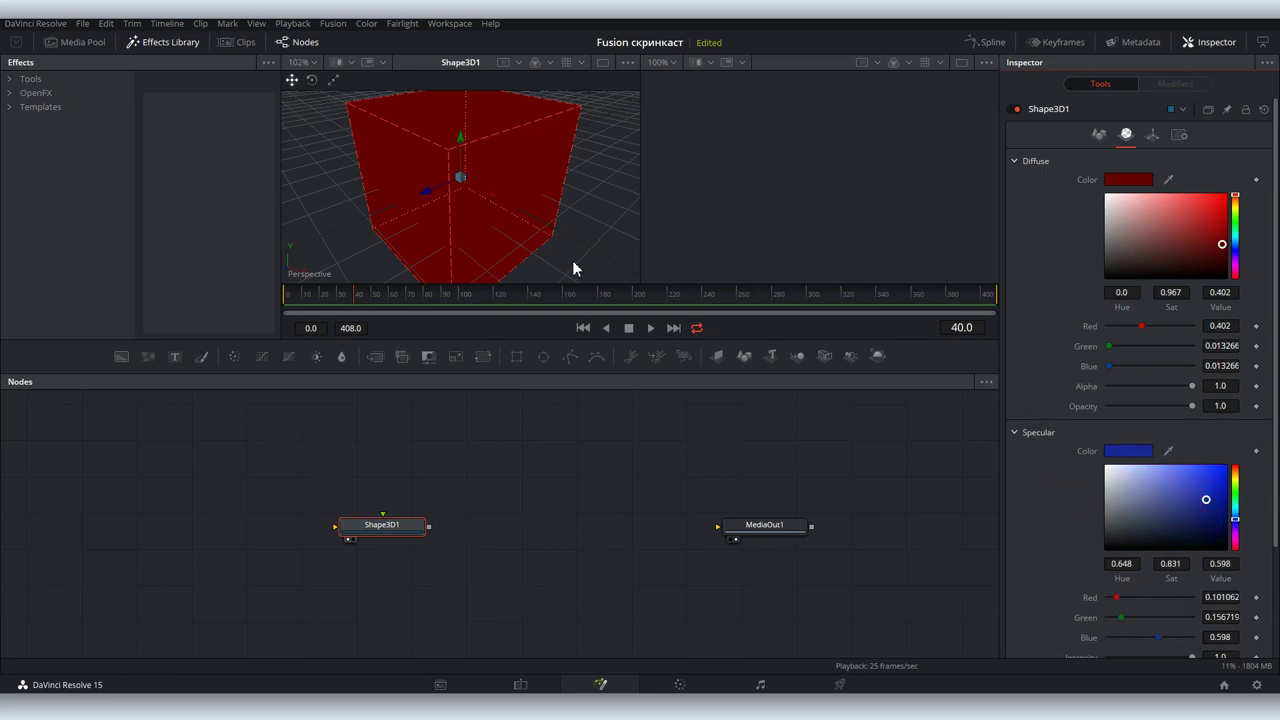
scroll(440, 228, "down", 5)
left_click_drag(446, 232, 432, 219)
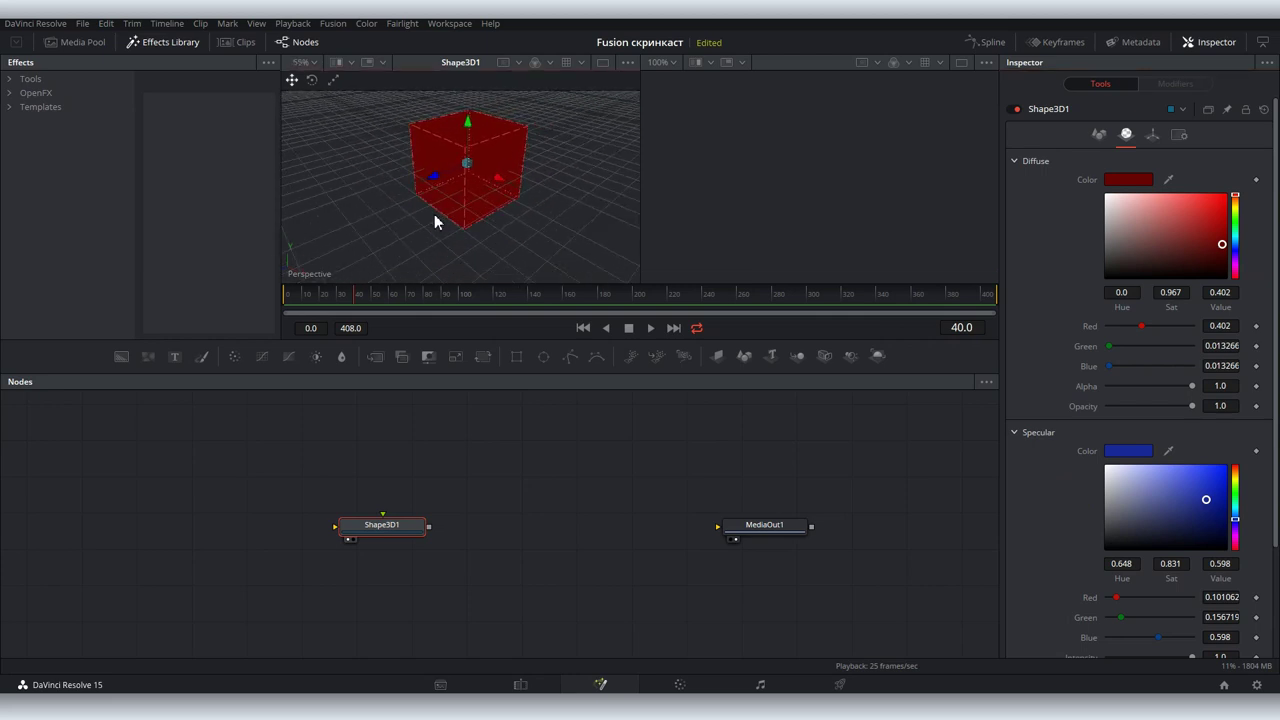
left_click_drag(429, 526, 725, 527)
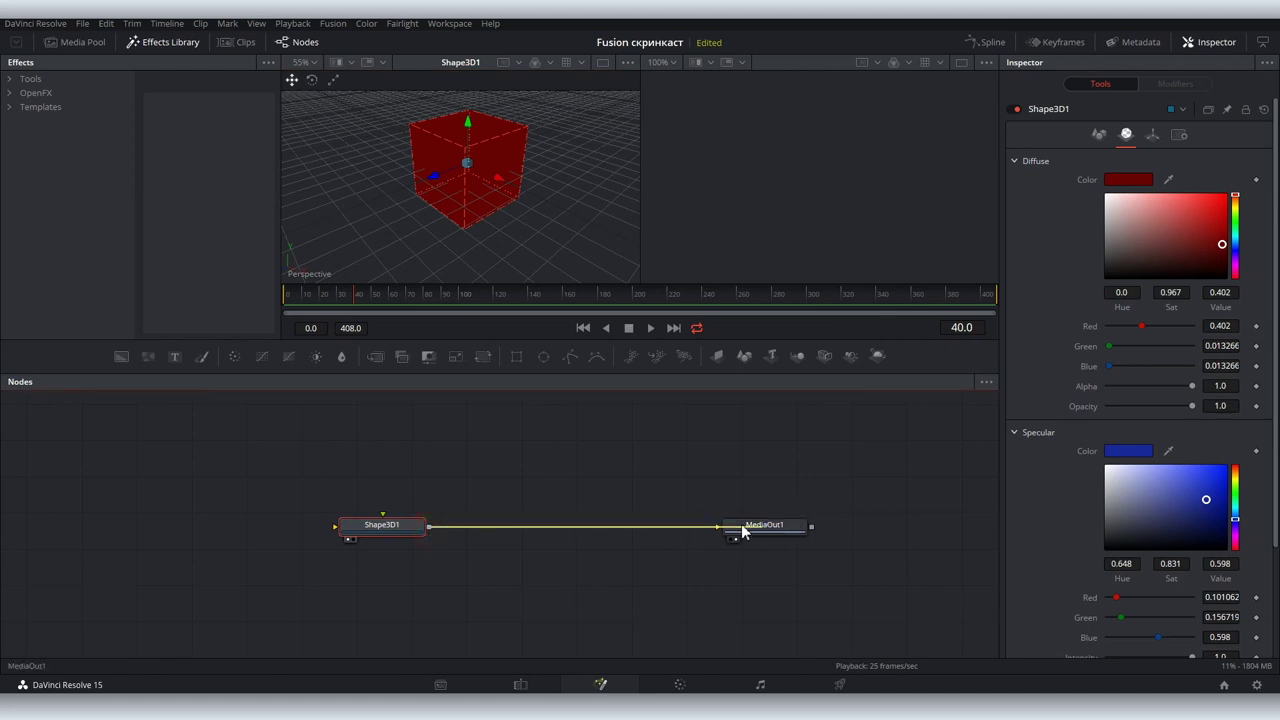
Step: Insert a Renderer3D node between Shape3D1 and MediaOut1 and wire it to the output
left_click_drag(429, 527, 718, 528)
left_click_drag(392, 531, 352, 534)
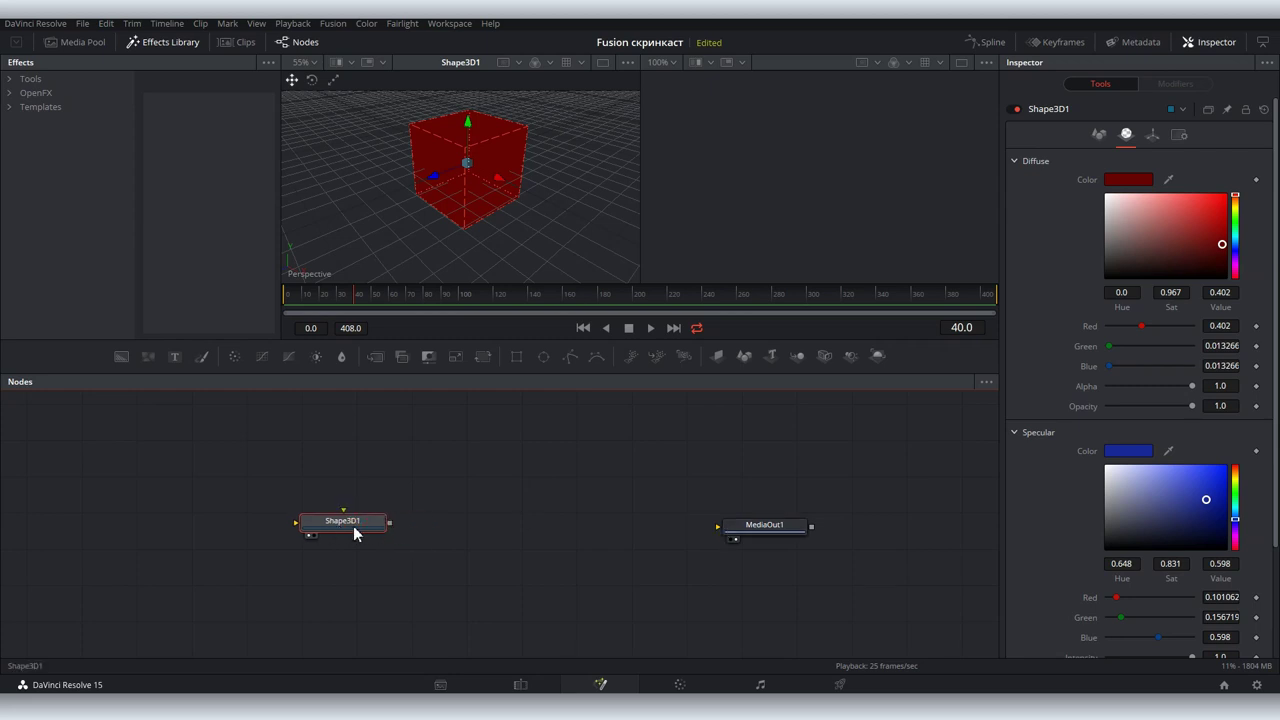
key("shift+space")
type("r")
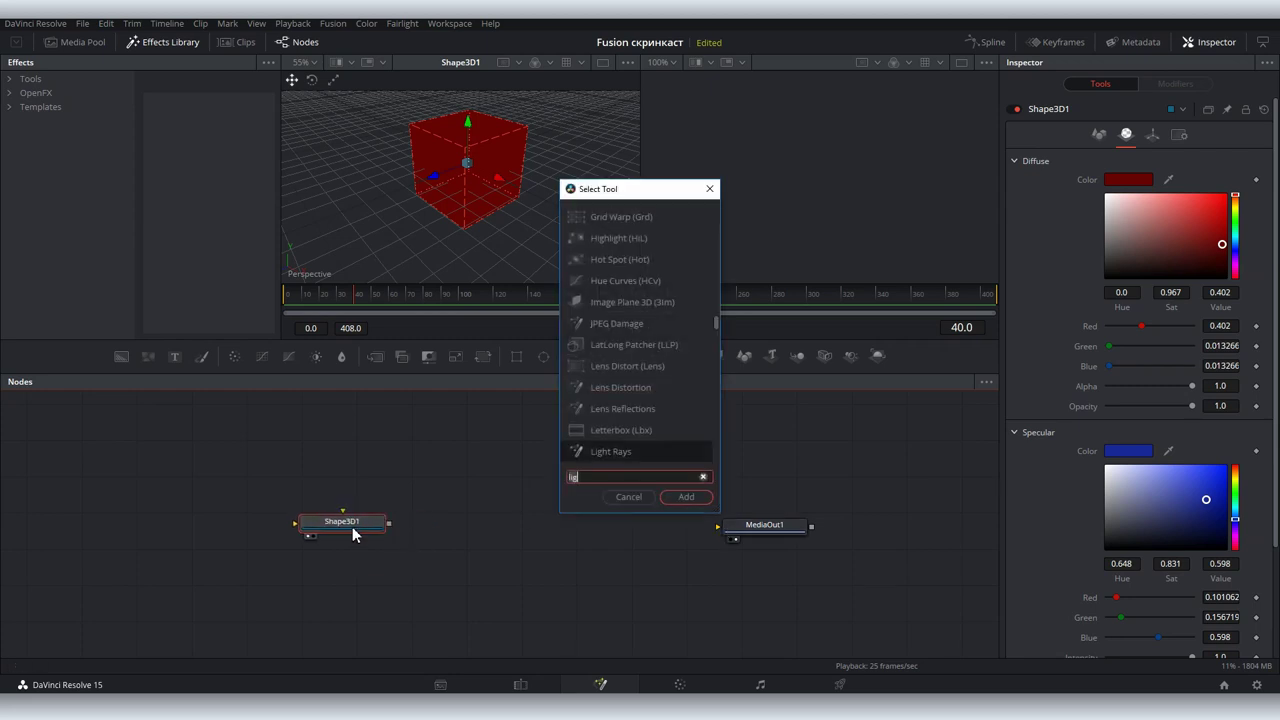
type("end")
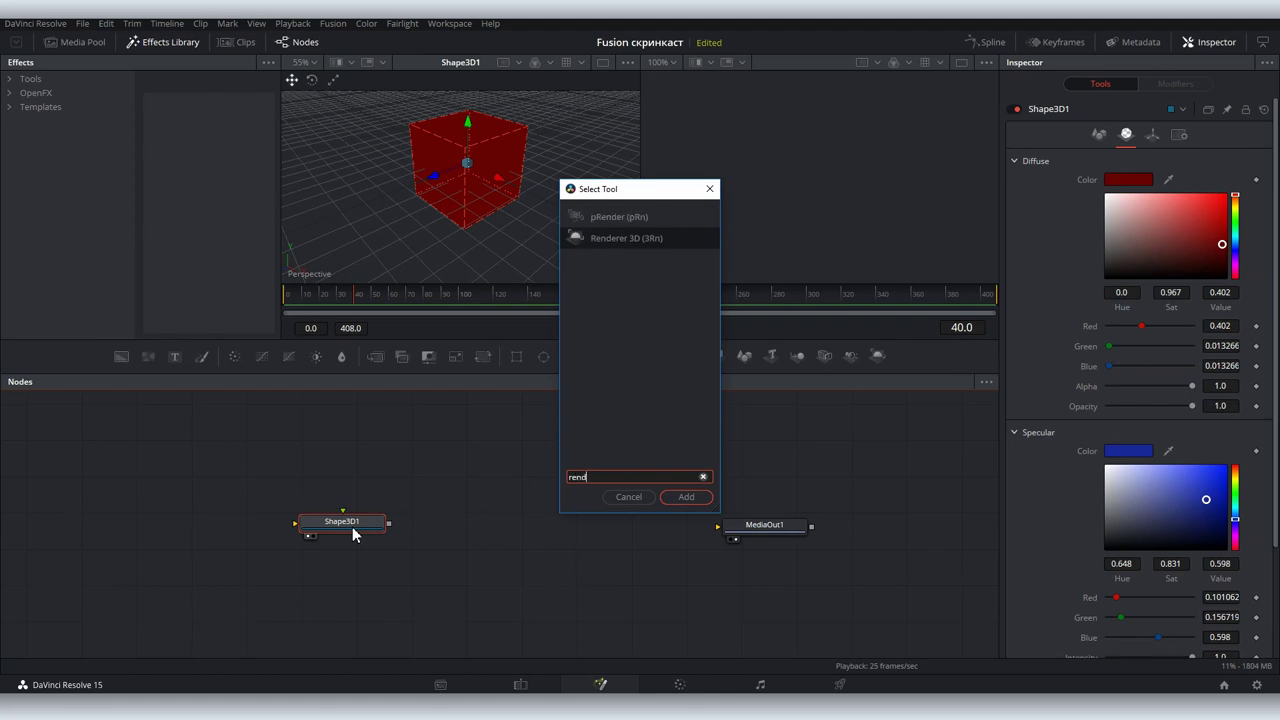
key("Return")
left_click_drag(445, 522, 717, 526)
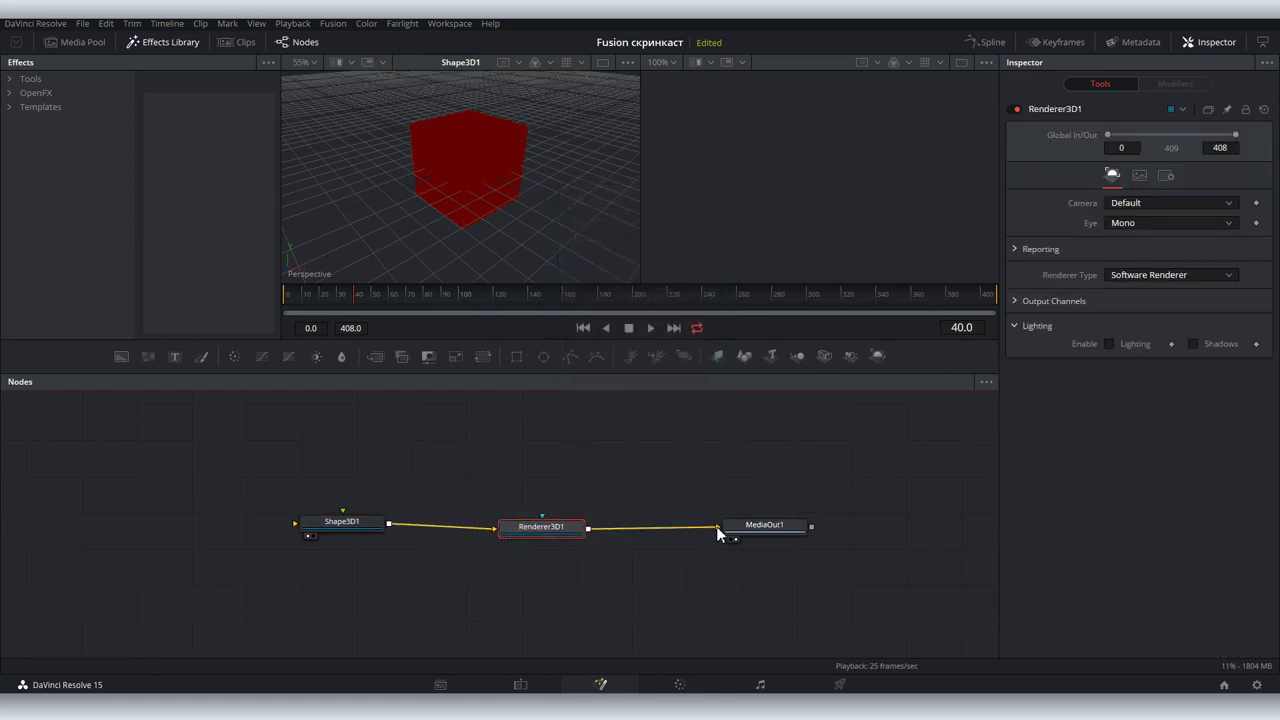
left_click(762, 528)
scroll(854, 177, "down", 1)
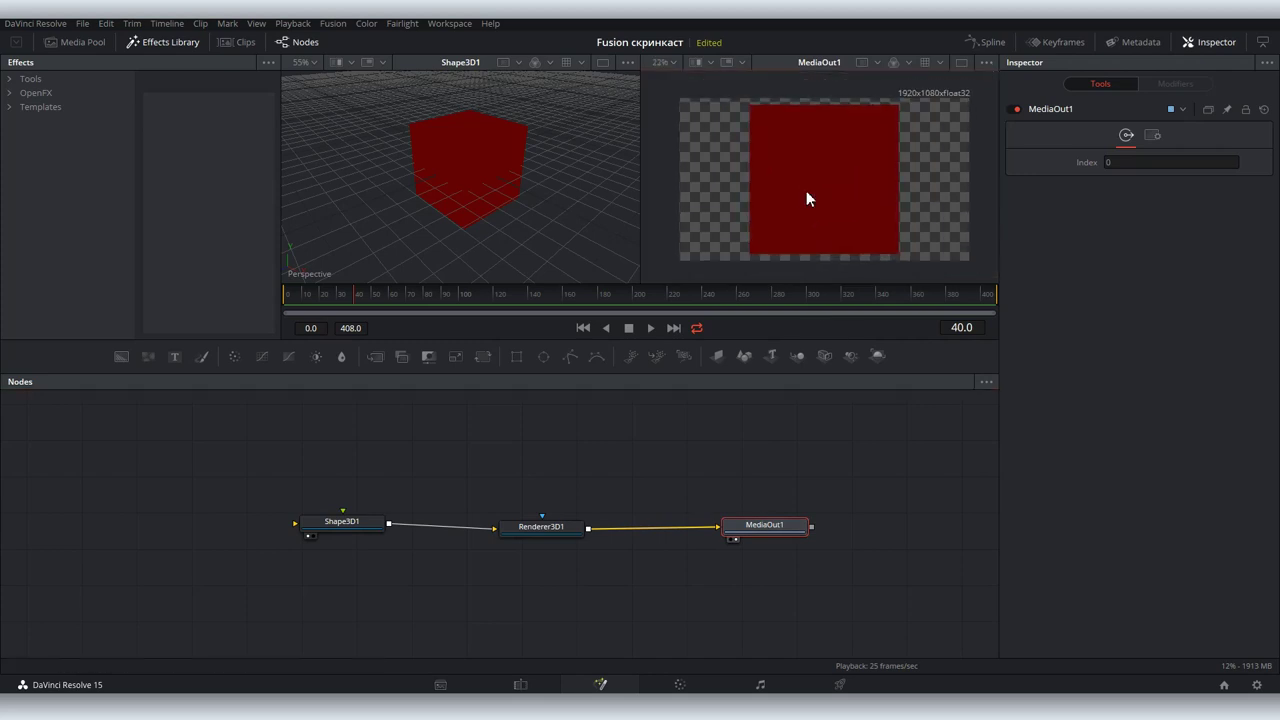
left_click_drag(349, 530, 340, 537)
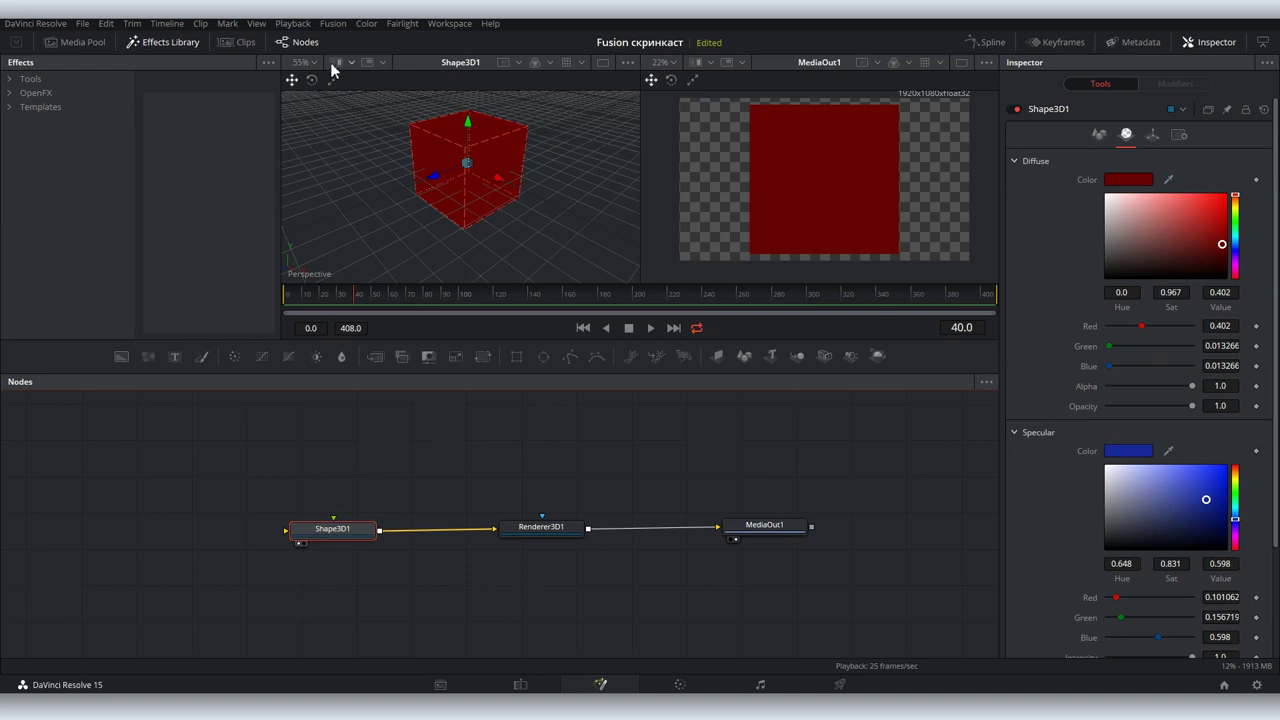
Step: Move the cube sideways, vertically, and farther from the camera with the Move gizmo
left_click(312, 82)
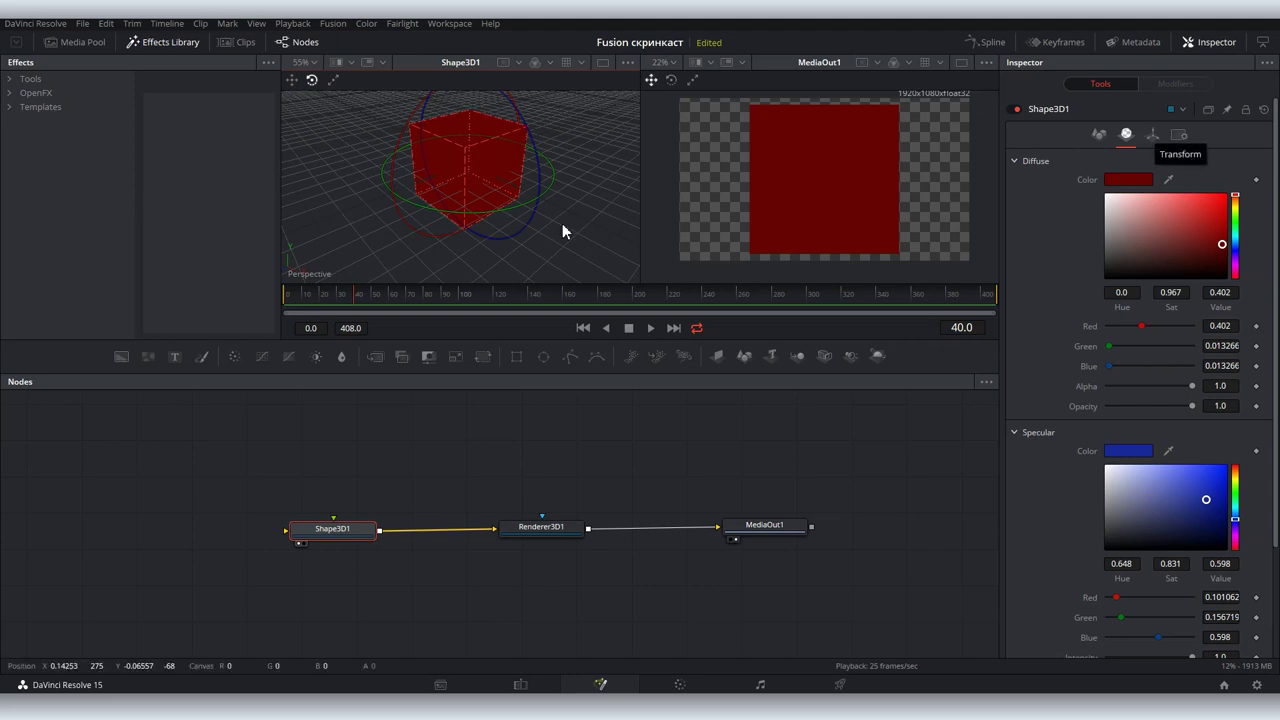
left_click(296, 84)
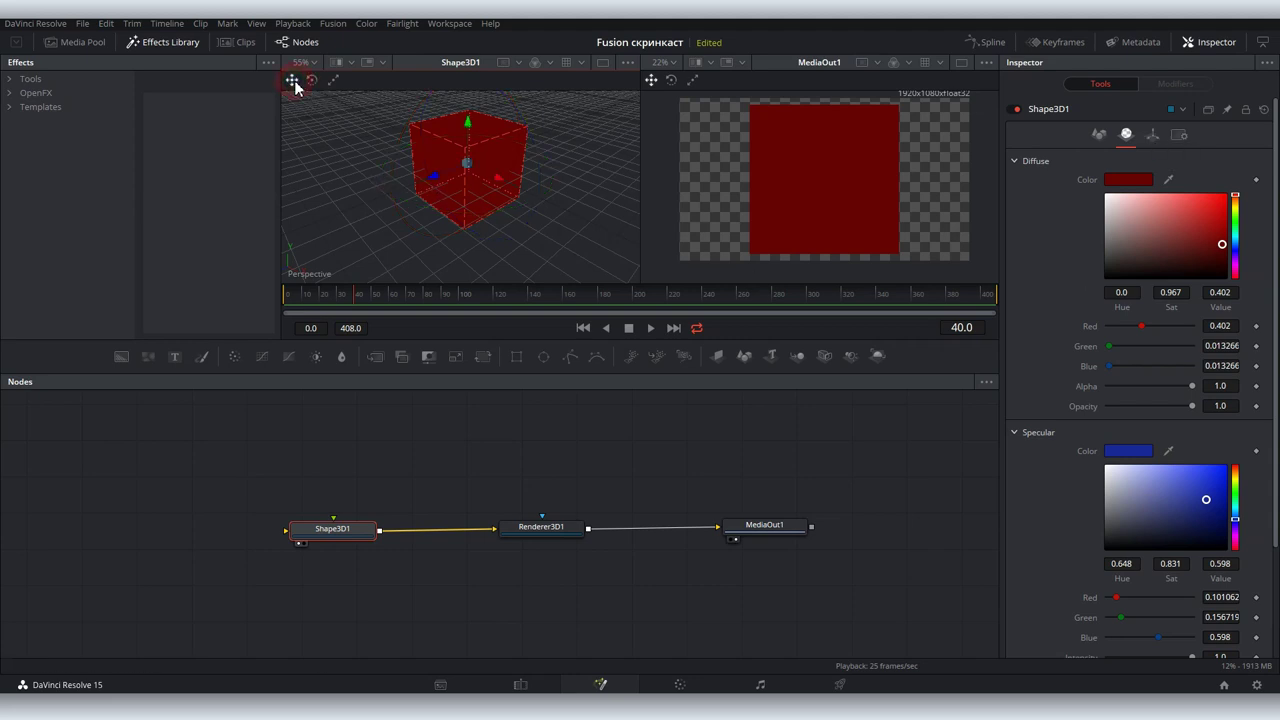
left_click_drag(500, 187, 488, 180)
left_click_drag(463, 112, 462, 132)
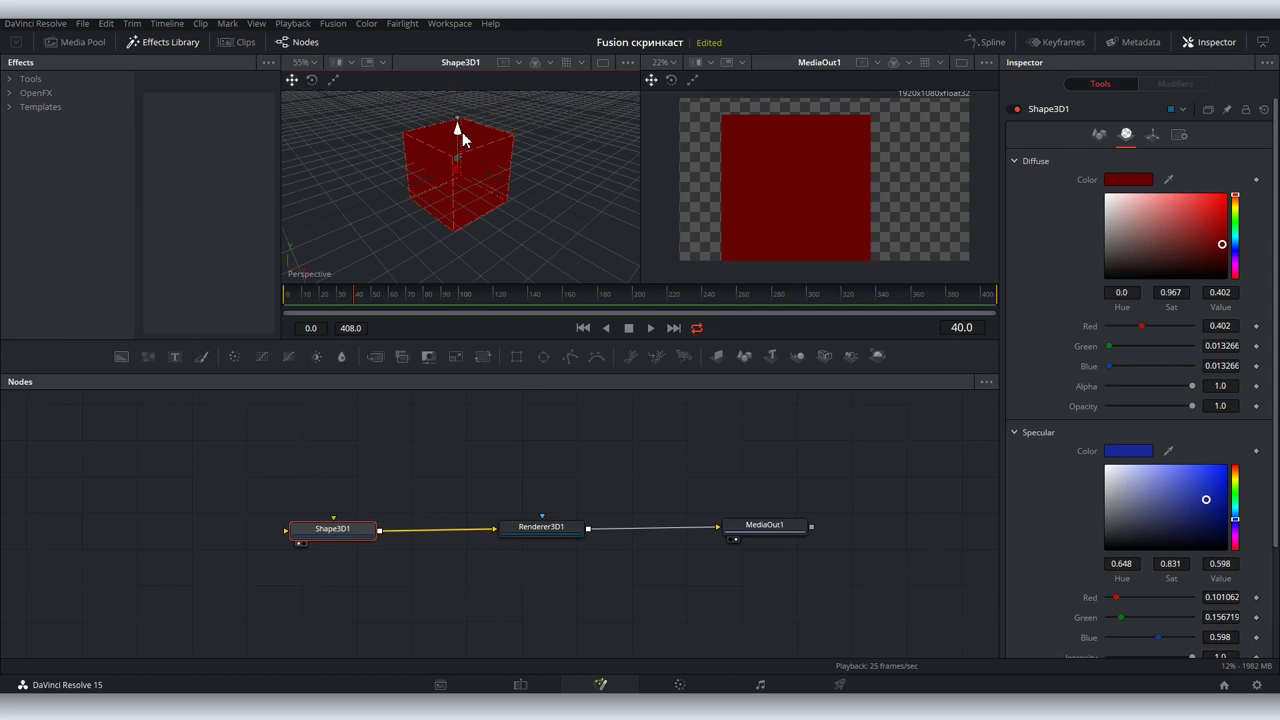
left_click_drag(394, 174, 436, 170)
Step: Rotate the cube around its vertical axis and shift the Shape3D1 node left
left_click(311, 80)
left_click_drag(549, 173, 508, 188)
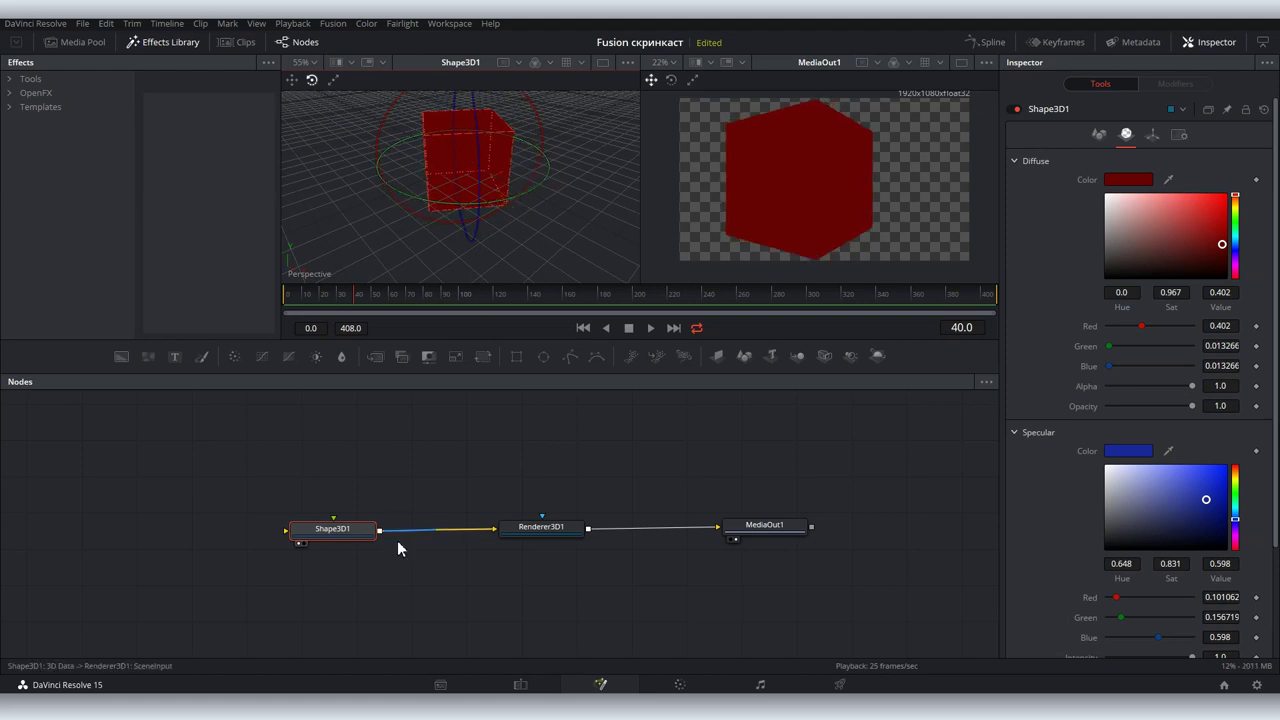
left_click_drag(345, 534, 186, 535)
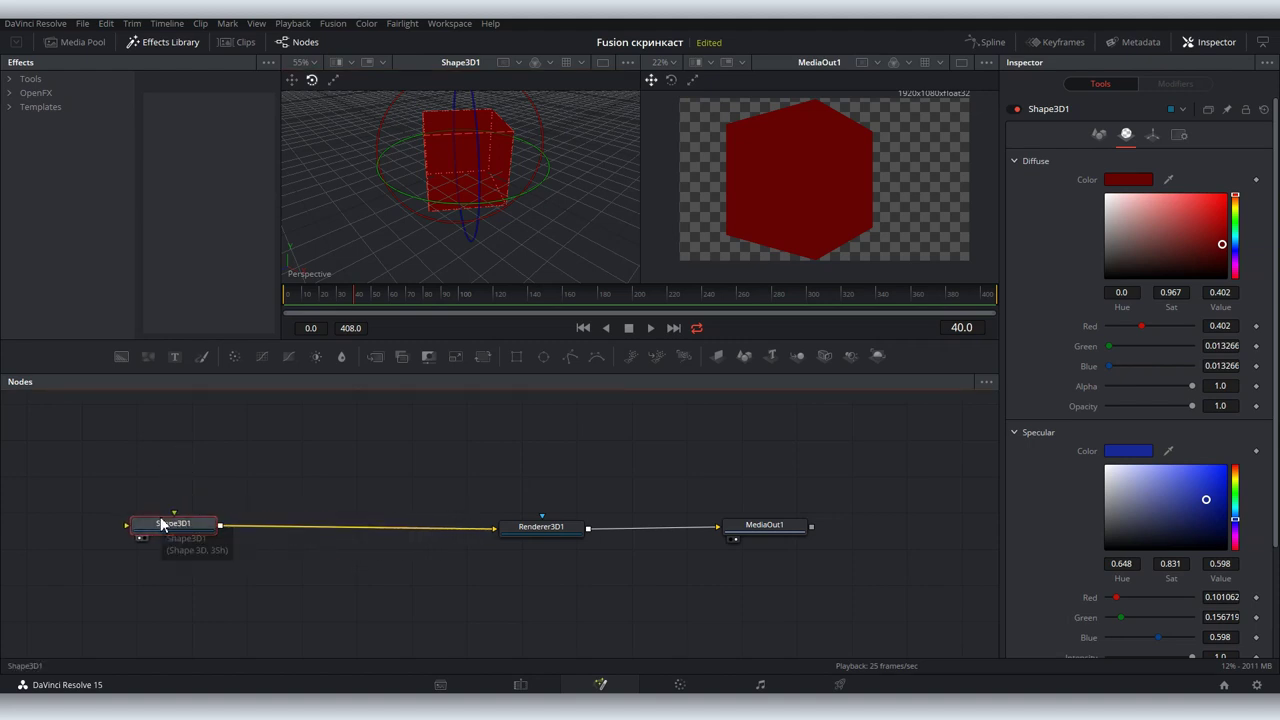
Step: Insert a Merge3D node after Shape3D1 via the 'mer' tool search
key("shift+space")
type("mer")
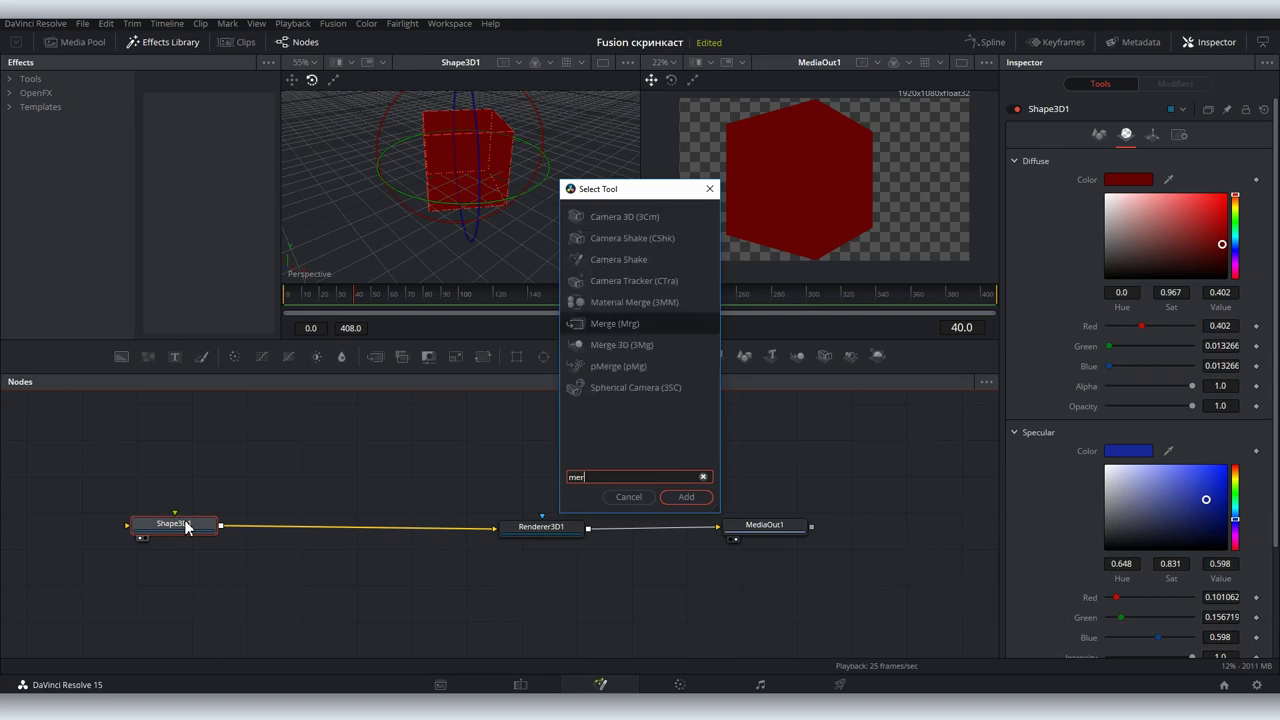
key("Down")
key("Return")
mouse_move(281, 524)
left_mouse_down()
mouse_move(393, 533)
mouse_move(345, 532)
left_mouse_up()
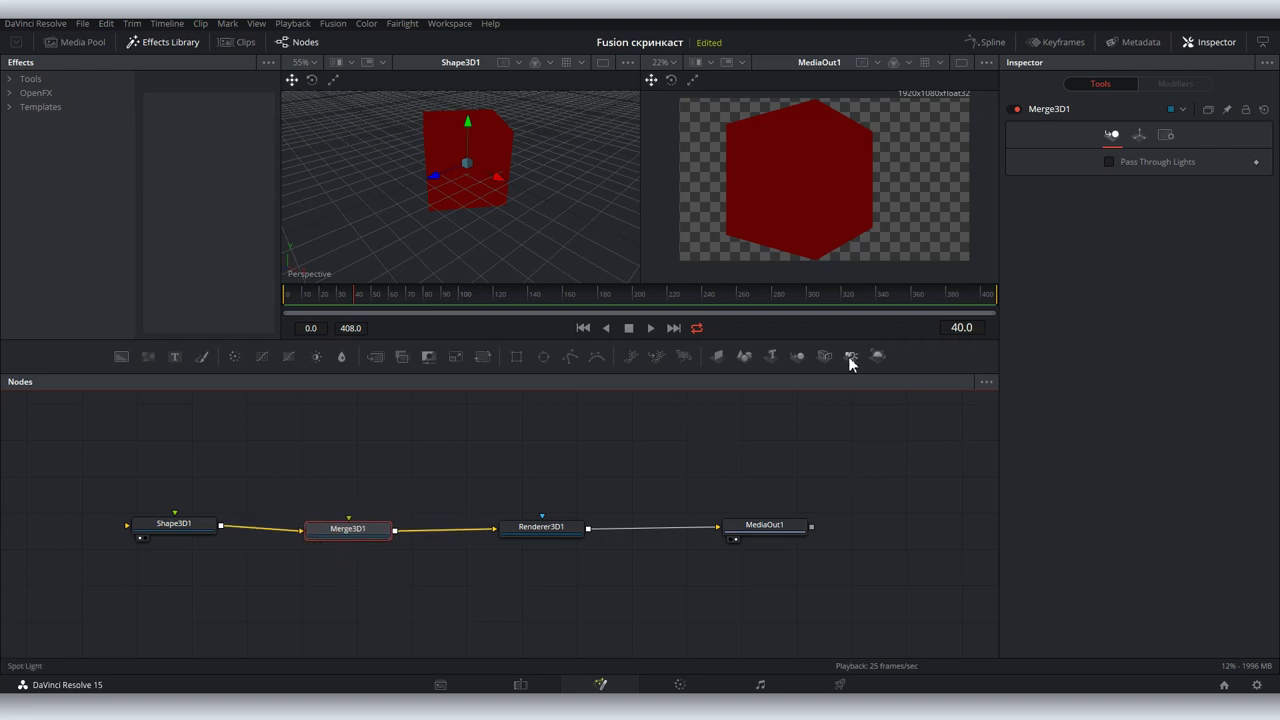
Step: Wire a spot light into Merge3D1, move it off the cube, and view the merge in viewer 2
mouse_move(853, 358)
left_mouse_down()
mouse_move(346, 435)
mouse_move(345, 527)
left_mouse_up()
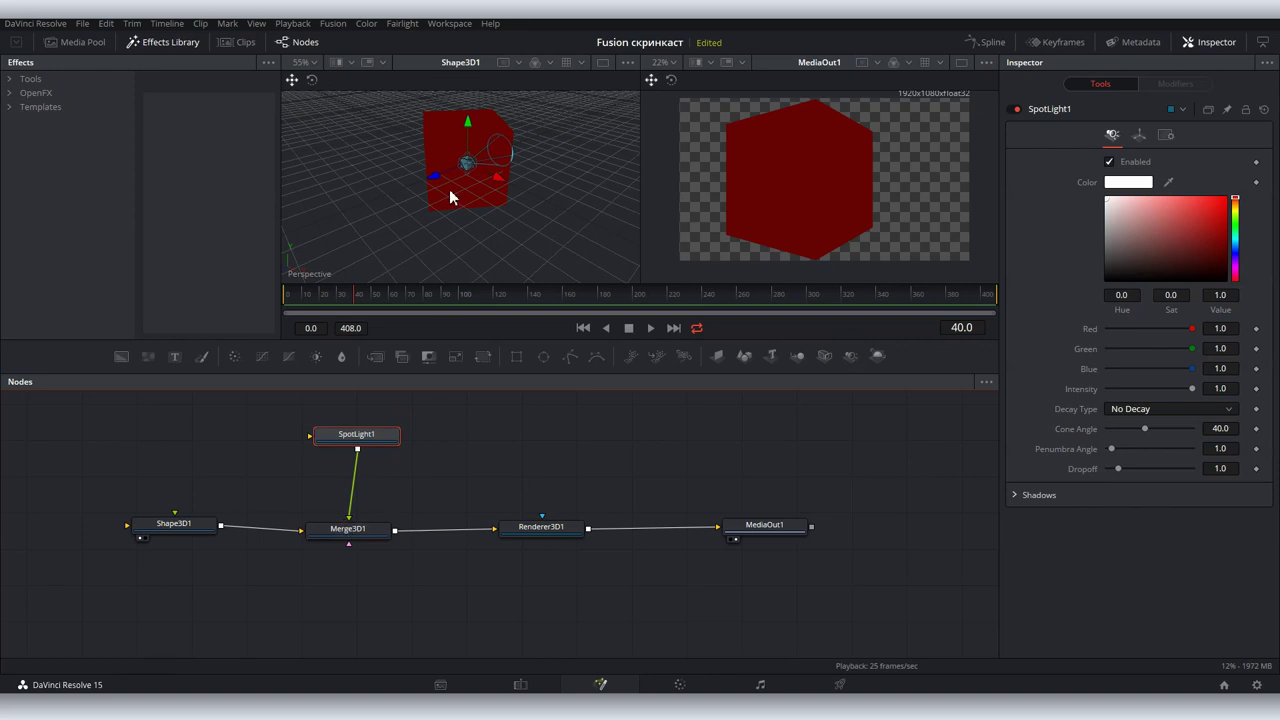
left_click_drag(435, 180, 286, 243)
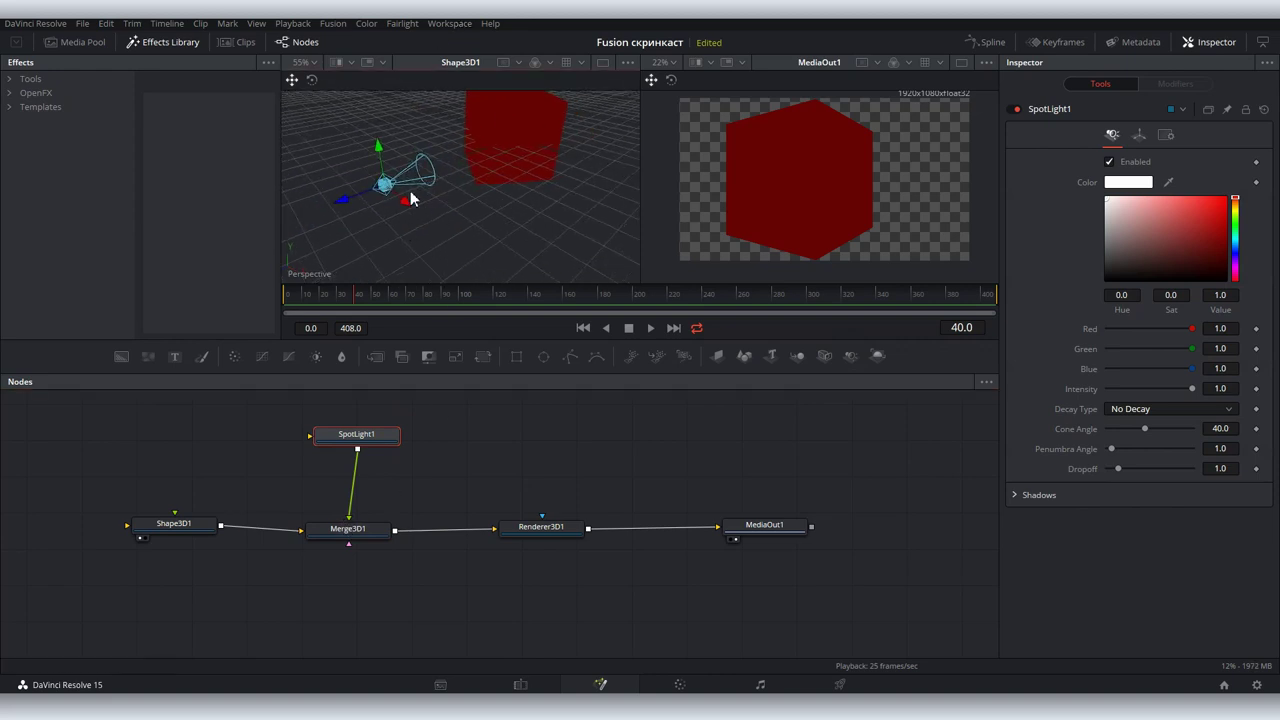
left_click(368, 530)
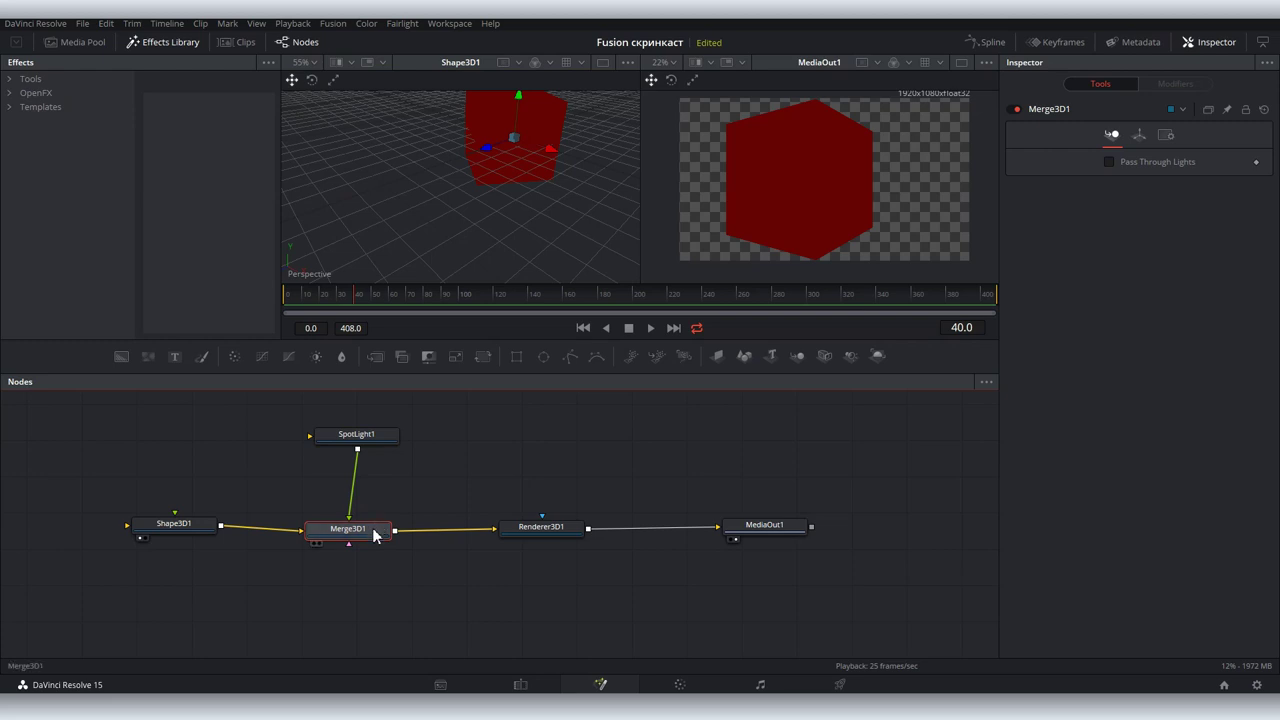
key("2")
scroll(772, 188, "down", 3)
scroll(775, 185, "down", 2)
Step: Feed a Camera3D into Merge3D1, pull it back from the cube, and show MediaOut1 in viewer 2
left_click_drag(779, 182, 769, 198)
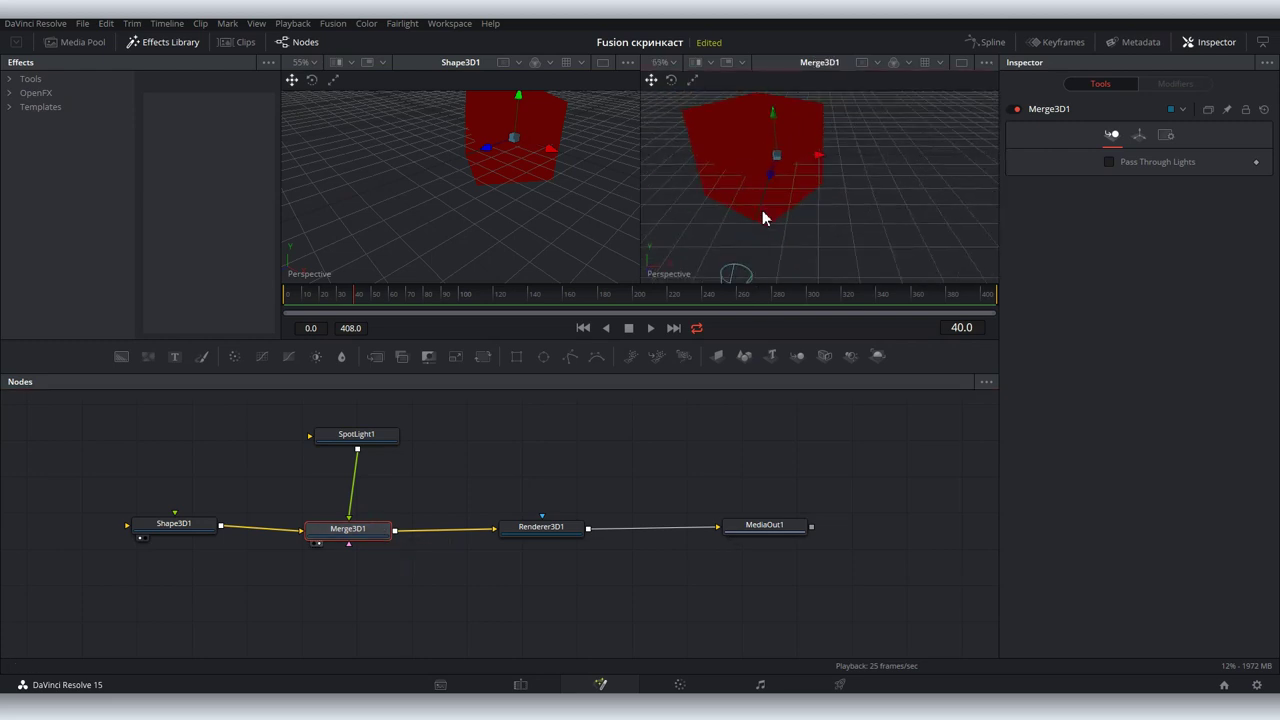
mouse_move(489, 220)
left_mouse_down()
mouse_move(443, 240)
mouse_move(330, 195)
mouse_move(548, 218)
mouse_move(301, 217)
mouse_move(606, 205)
mouse_move(455, 218)
mouse_move(548, 232)
mouse_move(502, 233)
left_mouse_up()
scroll(378, 220, "down", 2)
scroll(455, 218, "up", 2)
scroll(466, 231, "down", 1)
mouse_move(824, 355)
left_mouse_down()
mouse_move(336, 598)
mouse_move(361, 563)
left_mouse_up()
scroll(427, 178, "down", 5)
left_click_drag(494, 229, 367, 222)
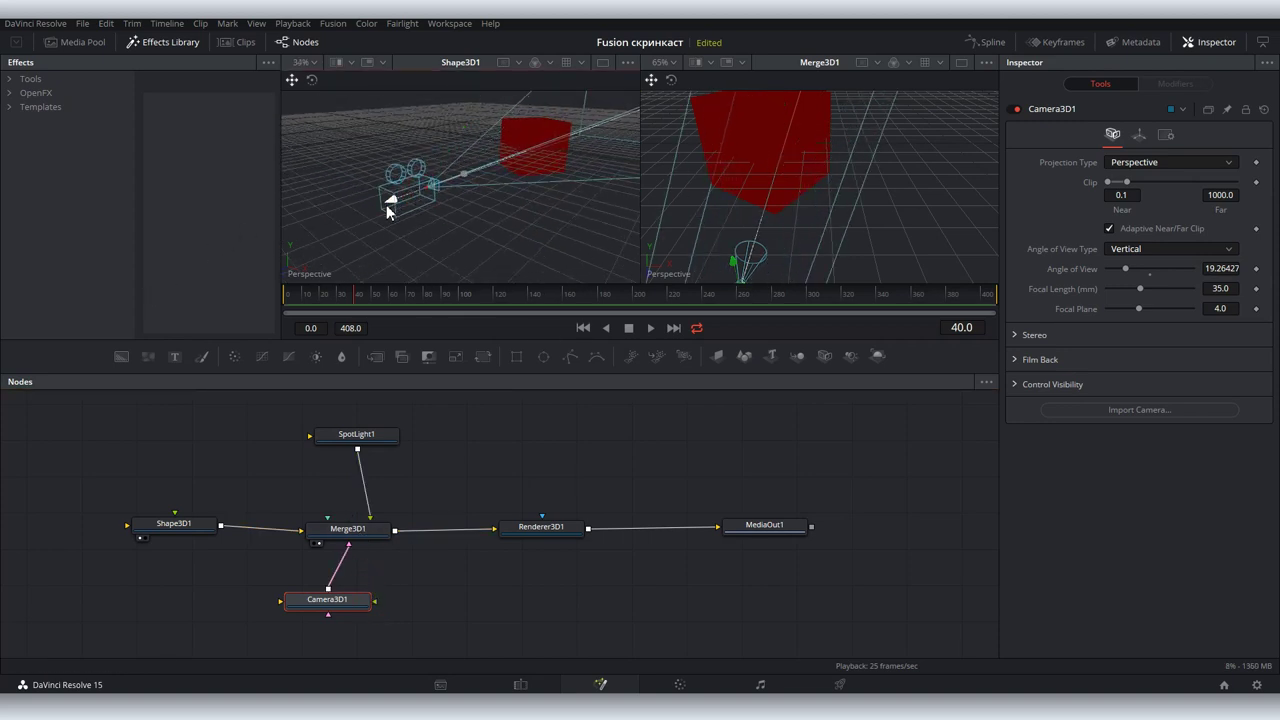
left_click(777, 529)
key("2")
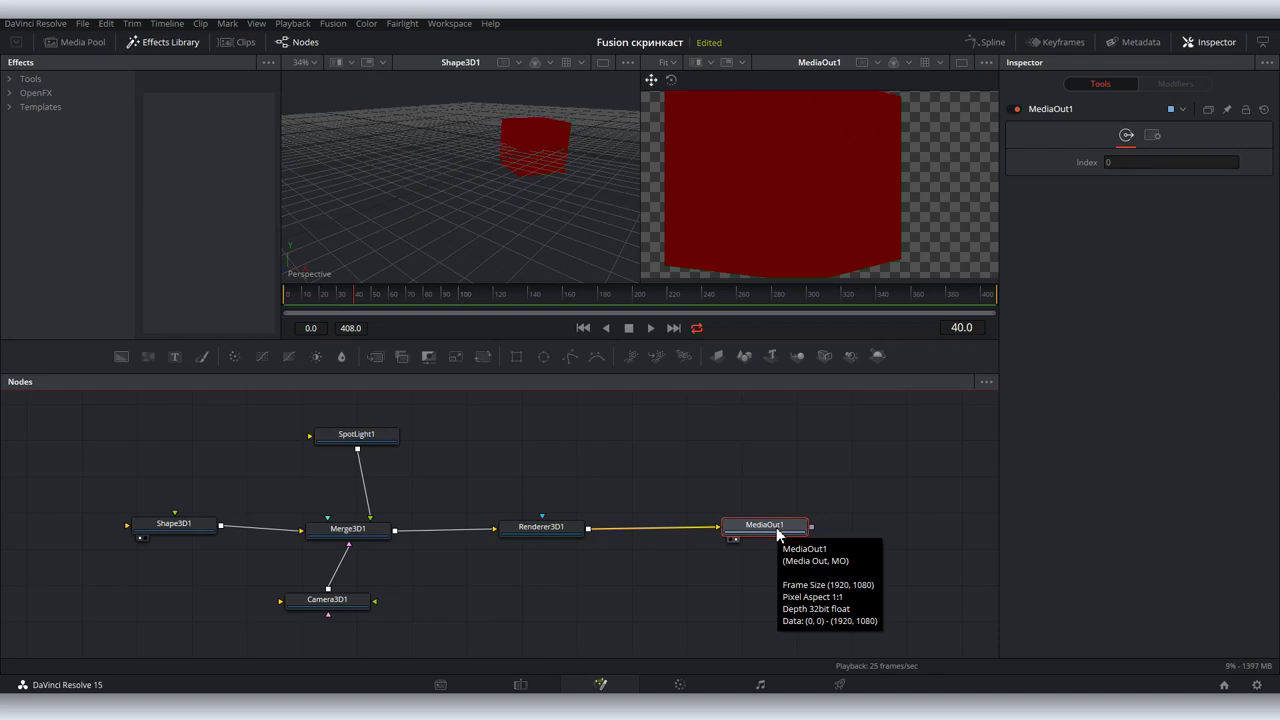
Step: Move Camera3D1 back from the cube and switch its gizmo to rotate
left_click(330, 600)
mouse_move(386, 237)
left_mouse_down()
mouse_move(280, 250)
mouse_move(318, 184)
mouse_move(325, 129)
mouse_move(374, 124)
left_mouse_up()
key("w")
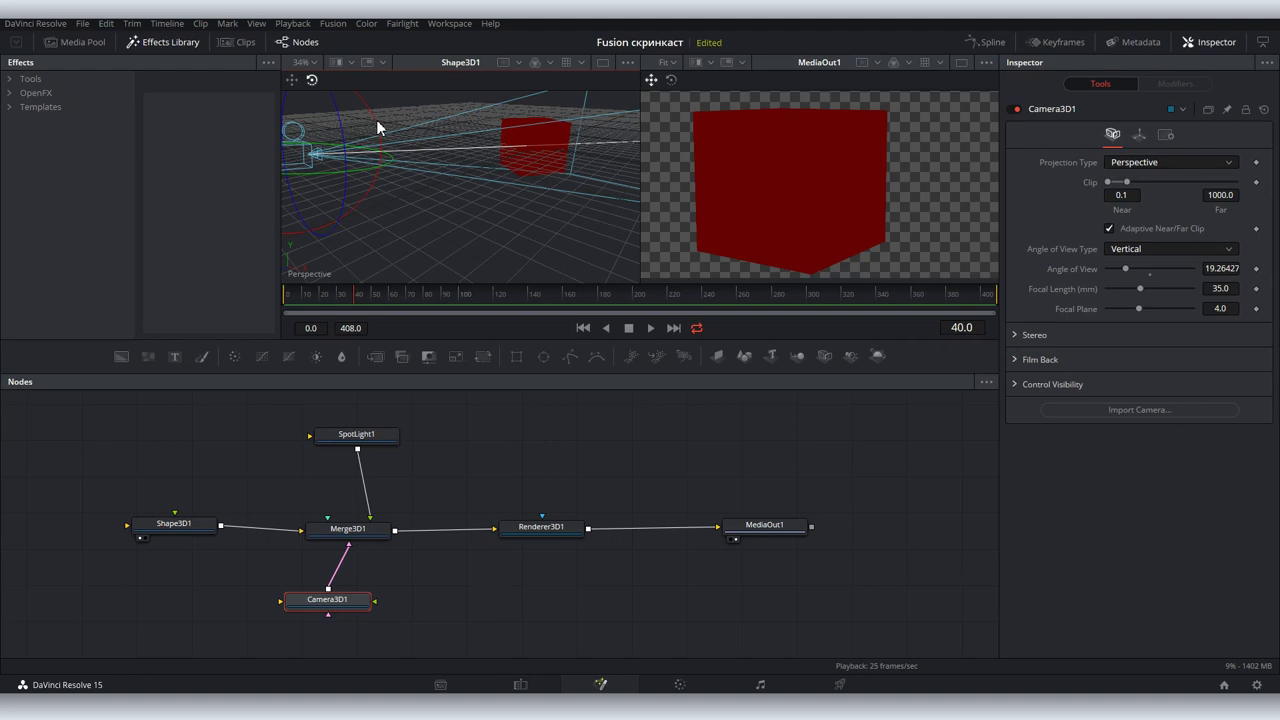
Step: Enable Lighting and Shadows in Renderer3D1, then adjust the cube's rotation and position
left_click(538, 535)
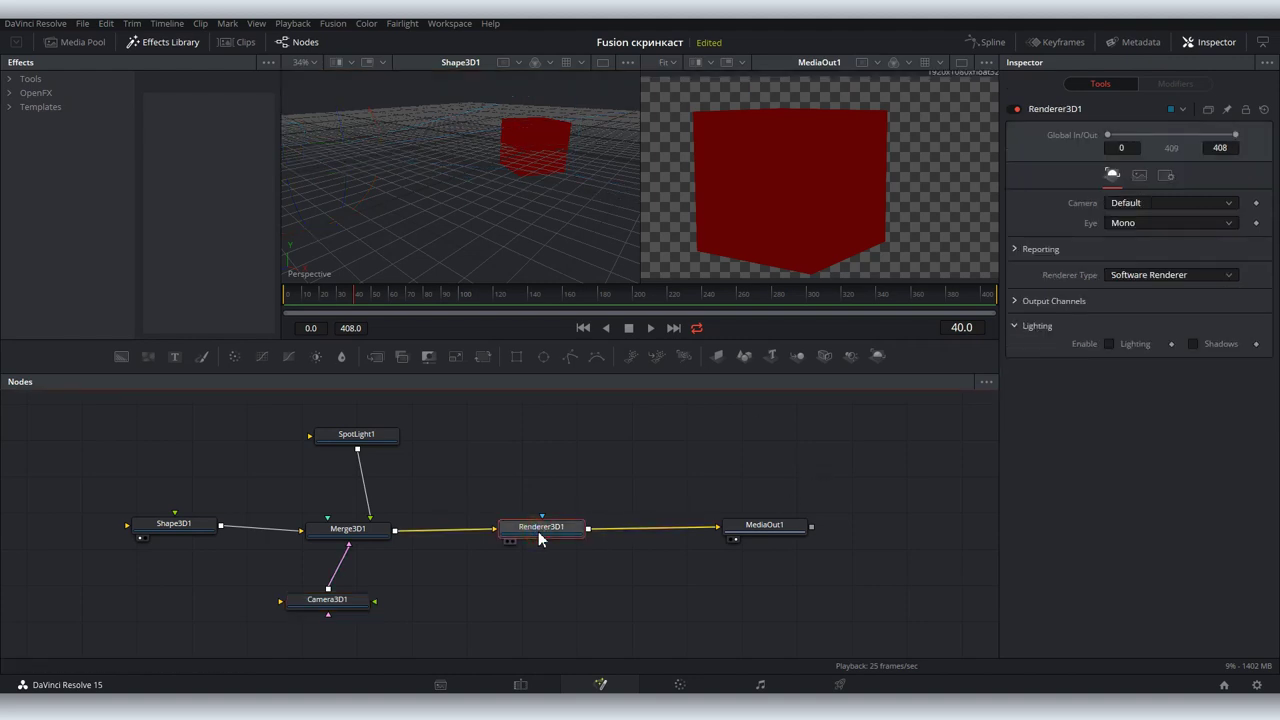
left_click(1108, 344)
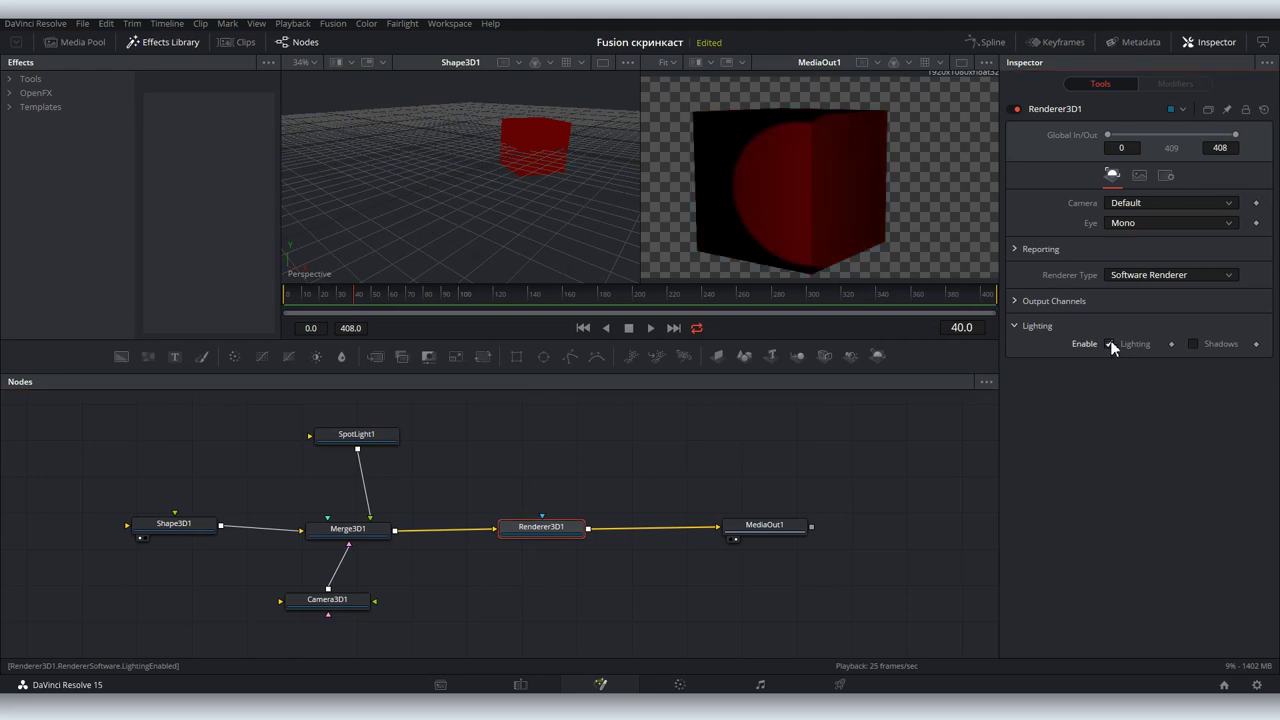
left_click(1193, 344)
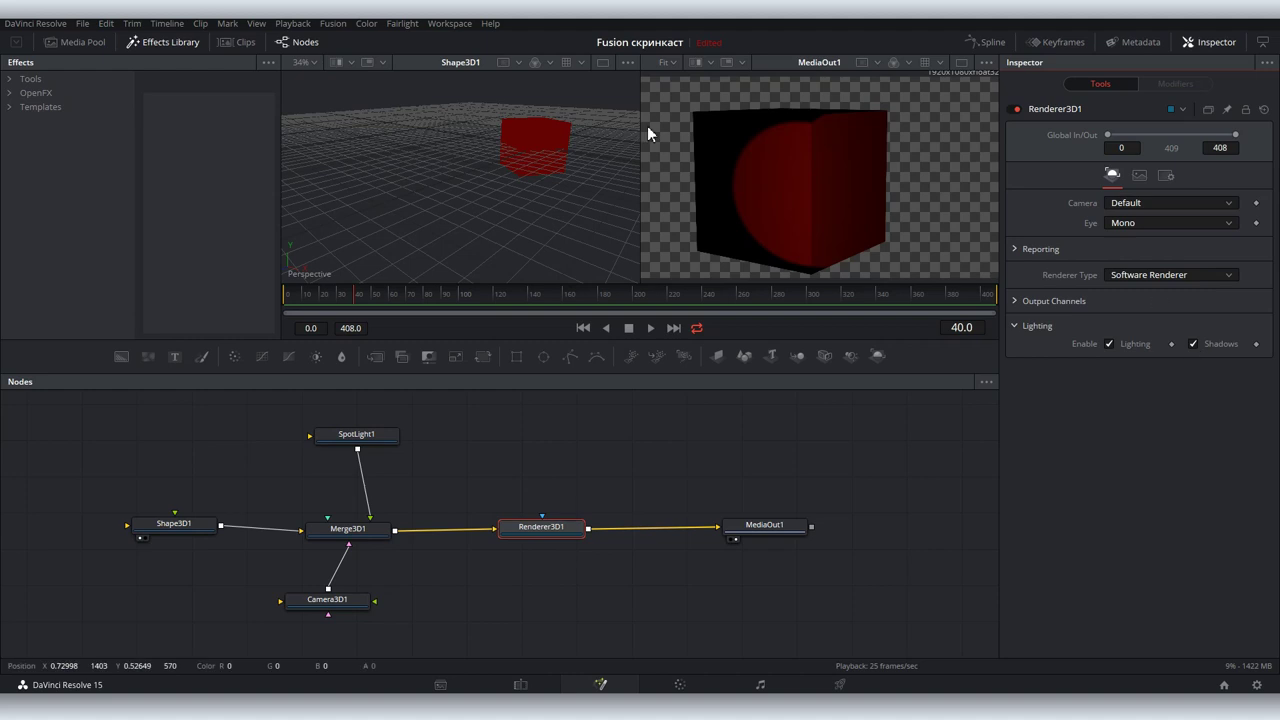
left_click(140, 526)
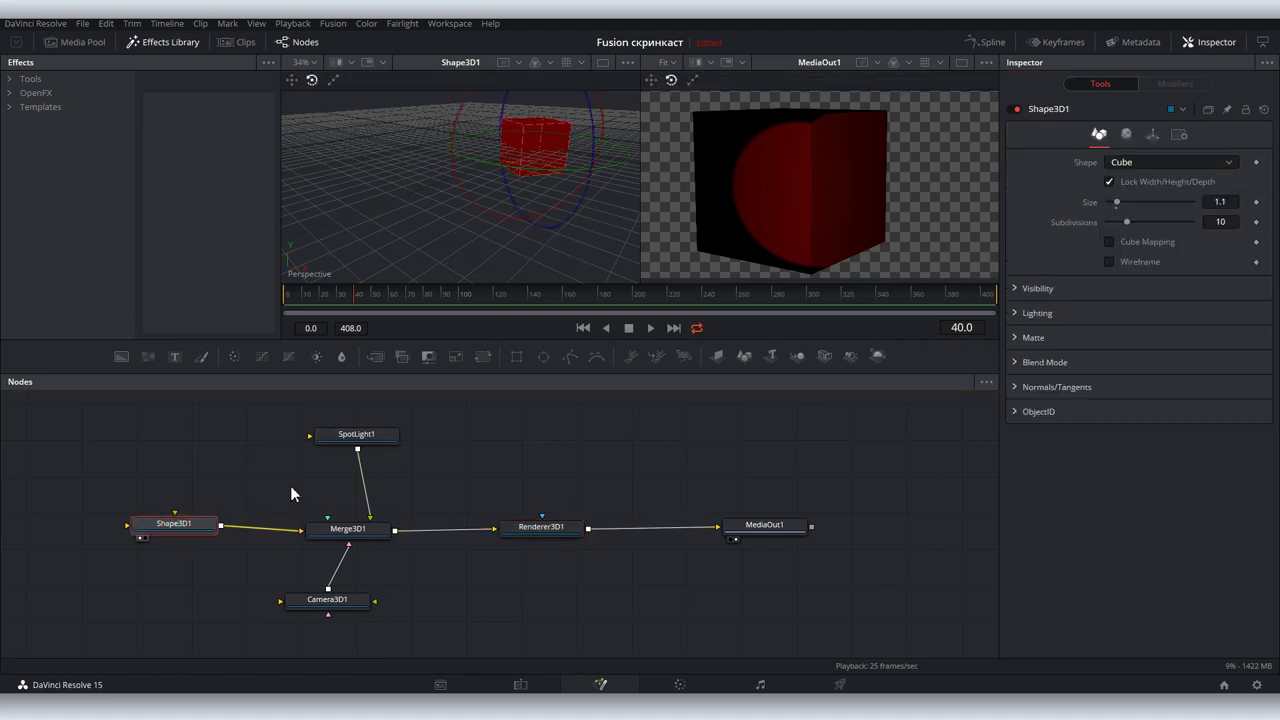
mouse_move(612, 174)
left_mouse_down()
mouse_move(532, 170)
mouse_move(580, 168)
mouse_move(569, 172)
left_mouse_up()
Step: Narrow the SpotLight1 cone to 34.72 with penumbra 10.87 and move the node down-left
left_click(366, 433)
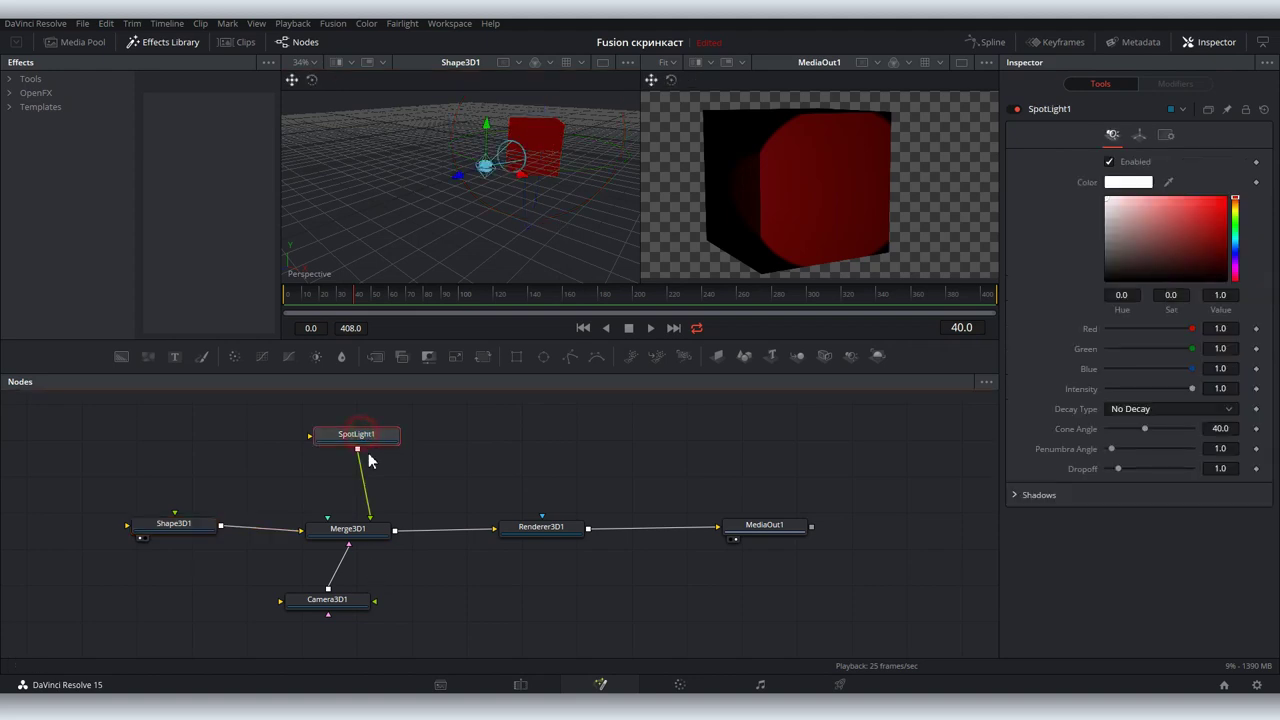
mouse_move(1111, 448)
left_mouse_down()
mouse_move(1153, 448)
mouse_move(1138, 428)
left_mouse_up()
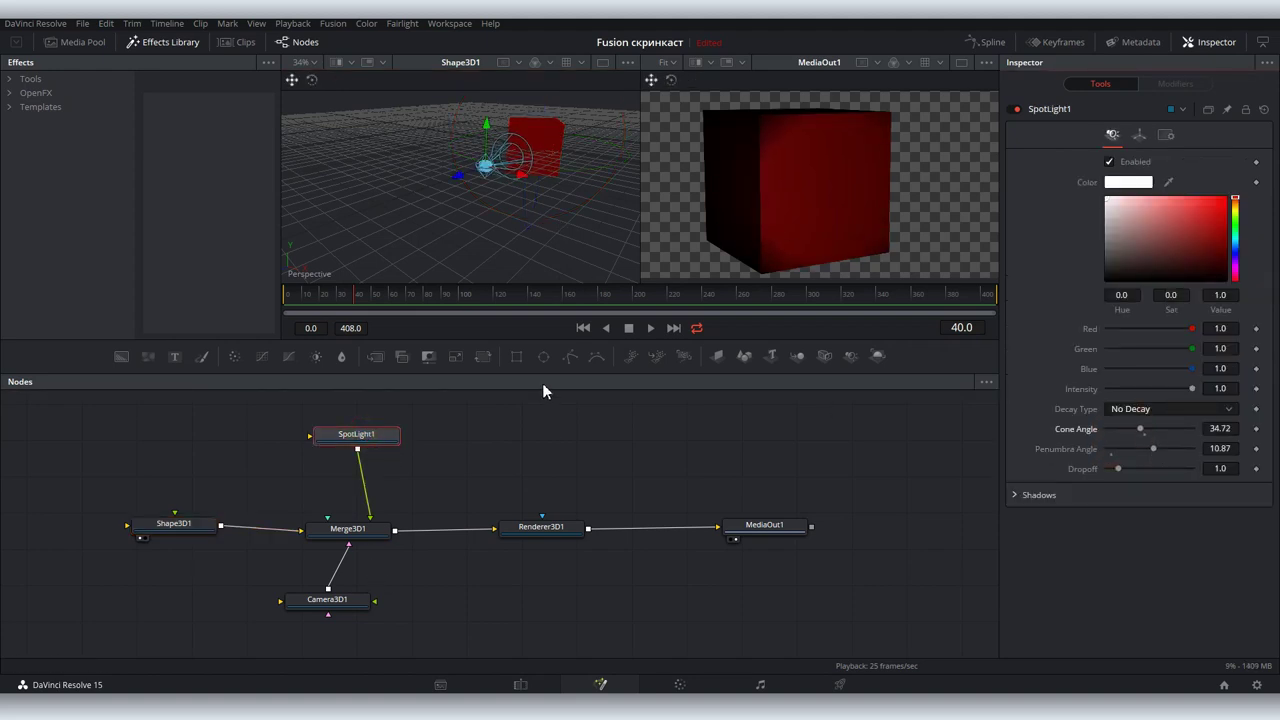
left_click_drag(371, 434, 279, 447)
Step: Add an Ambient Light from the 3D light tools, wired into Merge3D1
left_click(10, 79)
left_click(23, 92)
left_click(56, 107)
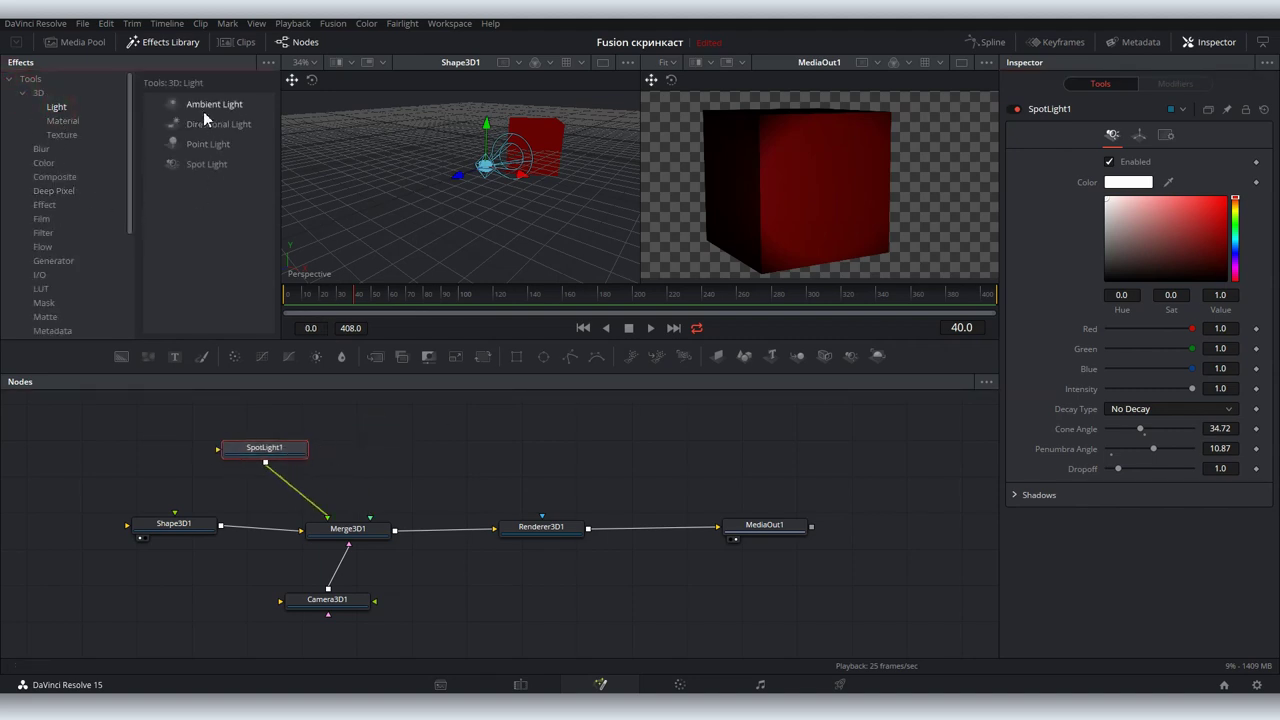
mouse_move(198, 113)
left_mouse_down()
mouse_move(396, 430)
mouse_move(362, 530)
left_mouse_up()
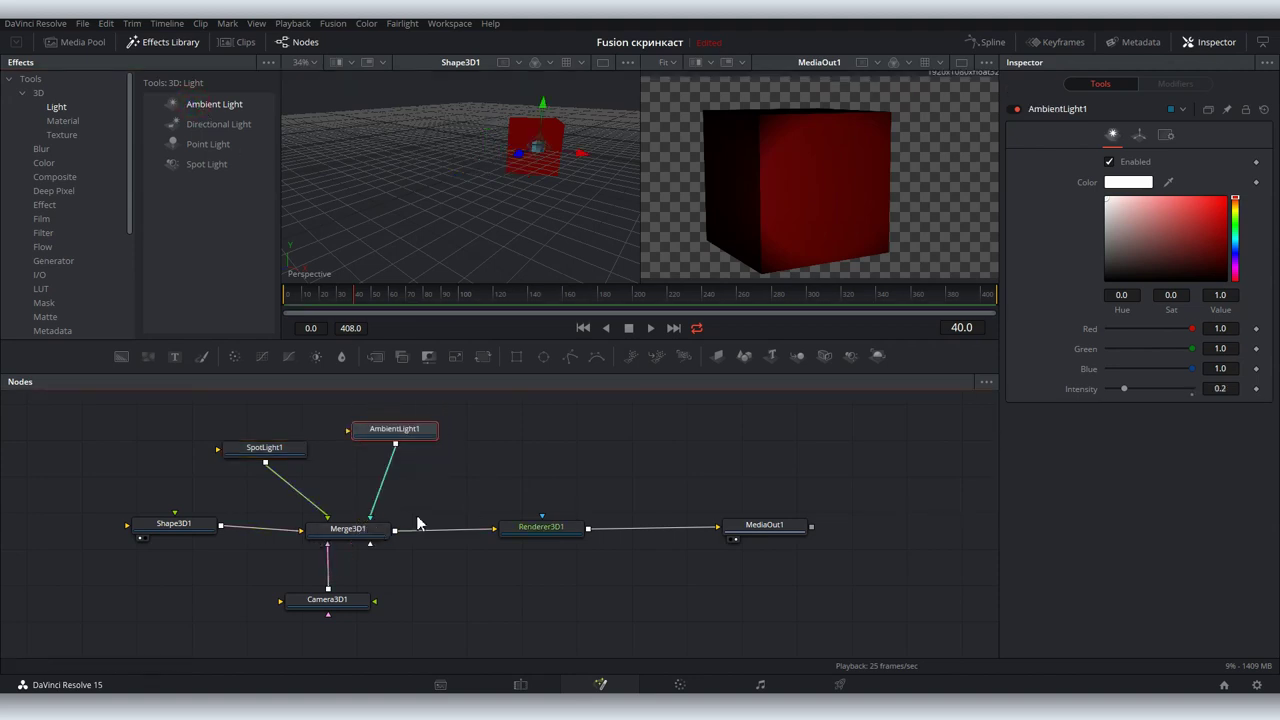
scroll(550, 185, "up", 3)
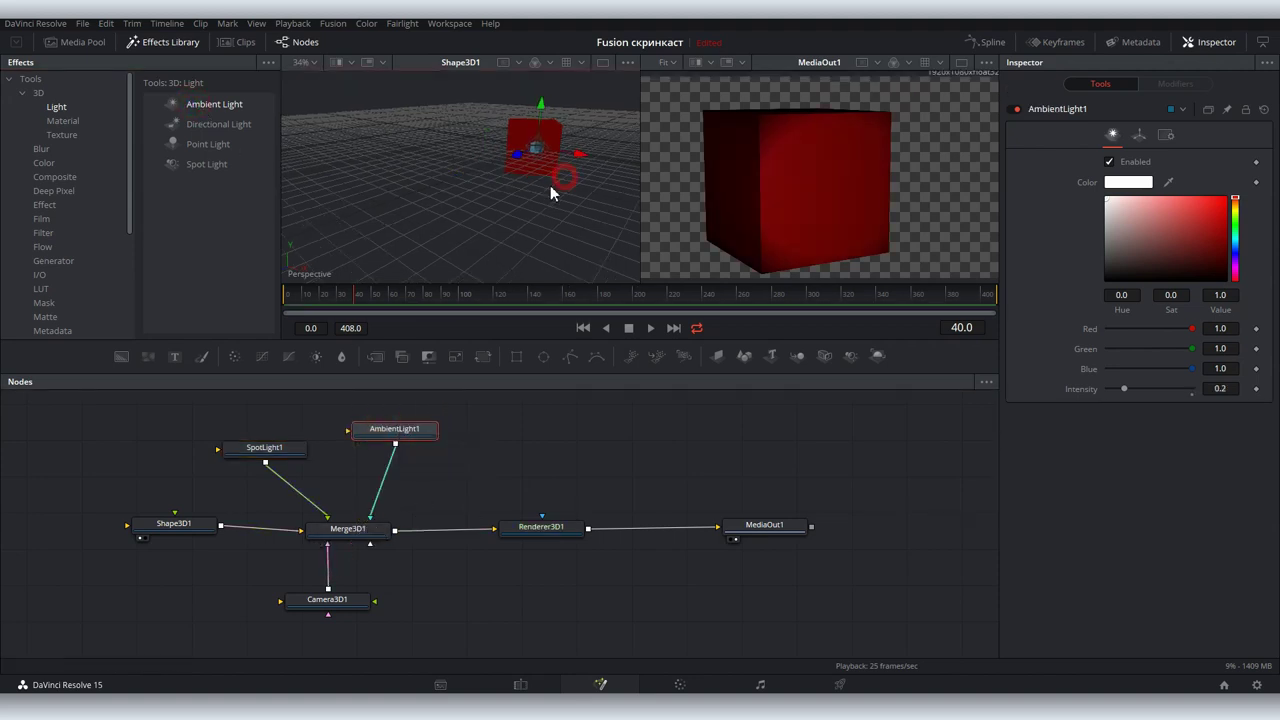
scroll(489, 220, "up", 3)
scroll(570, 195, "up", 3)
scroll(454, 250, "up", 3)
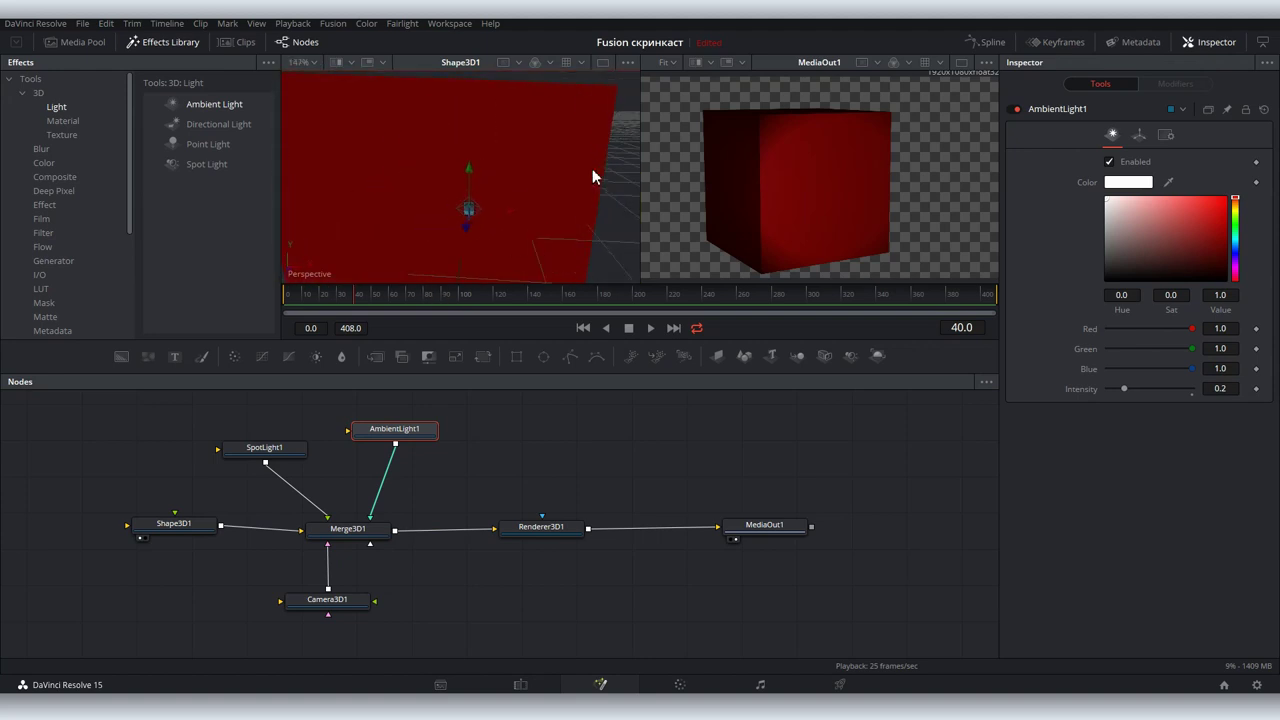
scroll(434, 199, "down", 6)
scroll(438, 198, "down", 3)
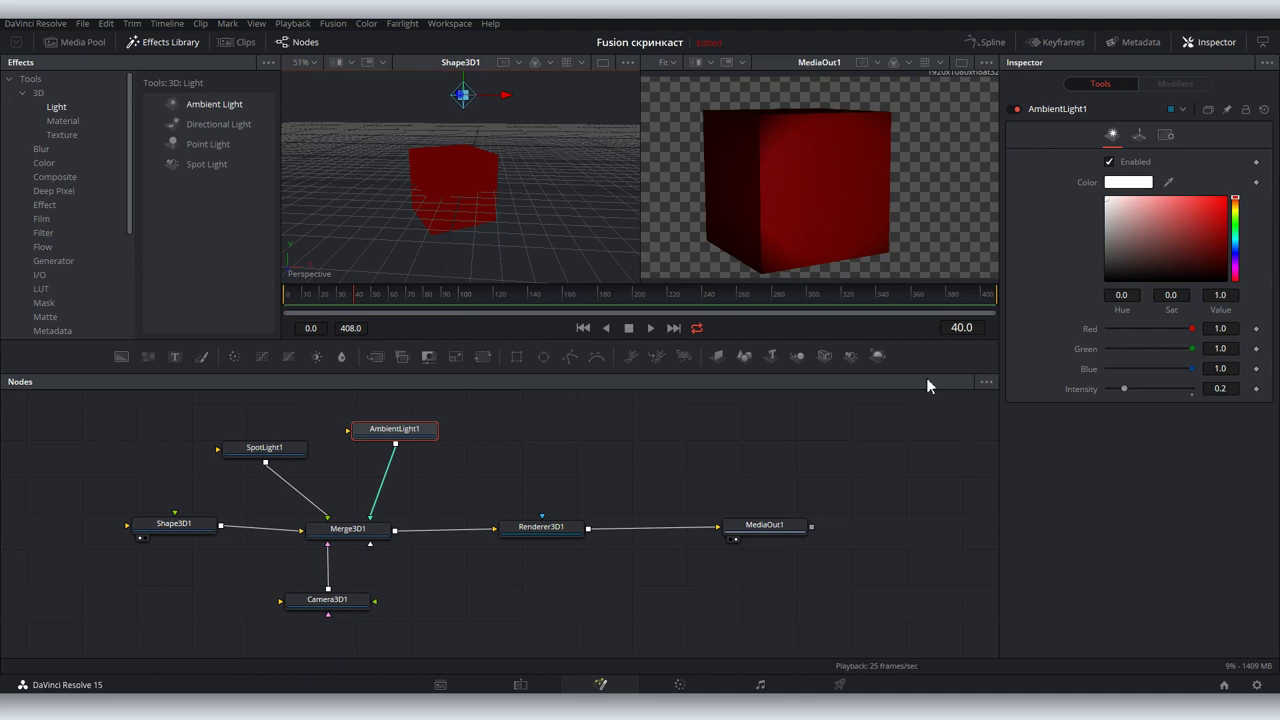
Step: Set ambient intensity to 0.252, disconnect it, and wire a Directional Light into Merge3D1
double_click(1123, 389)
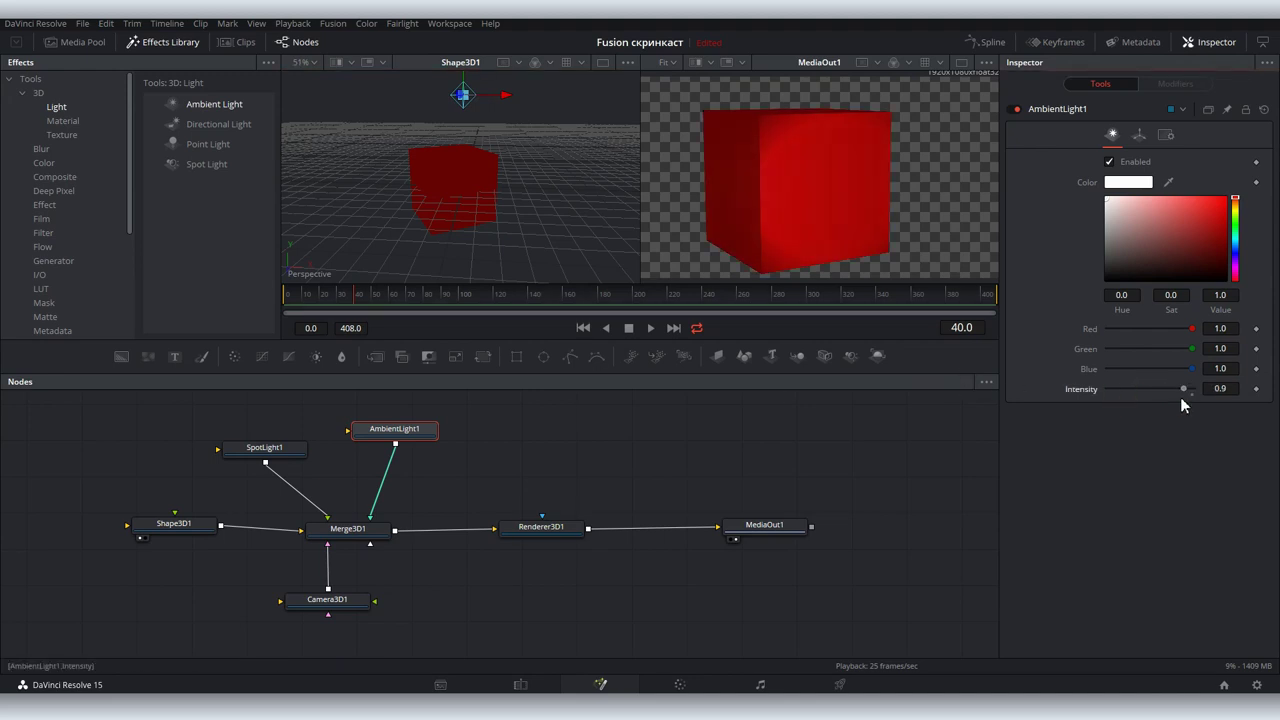
left_click_drag(1190, 389, 1128, 389)
mouse_move(374, 503)
left_mouse_down()
mouse_move(400, 440)
mouse_move(680, 423)
left_mouse_up()
mouse_move(218, 124)
left_mouse_down()
mouse_move(368, 455)
mouse_move(390, 445)
mouse_move(372, 530)
left_mouse_up()
Step: Place the directional light above the scene, set intensity 0.5, and rotate it
scroll(392, 242, "down", 3)
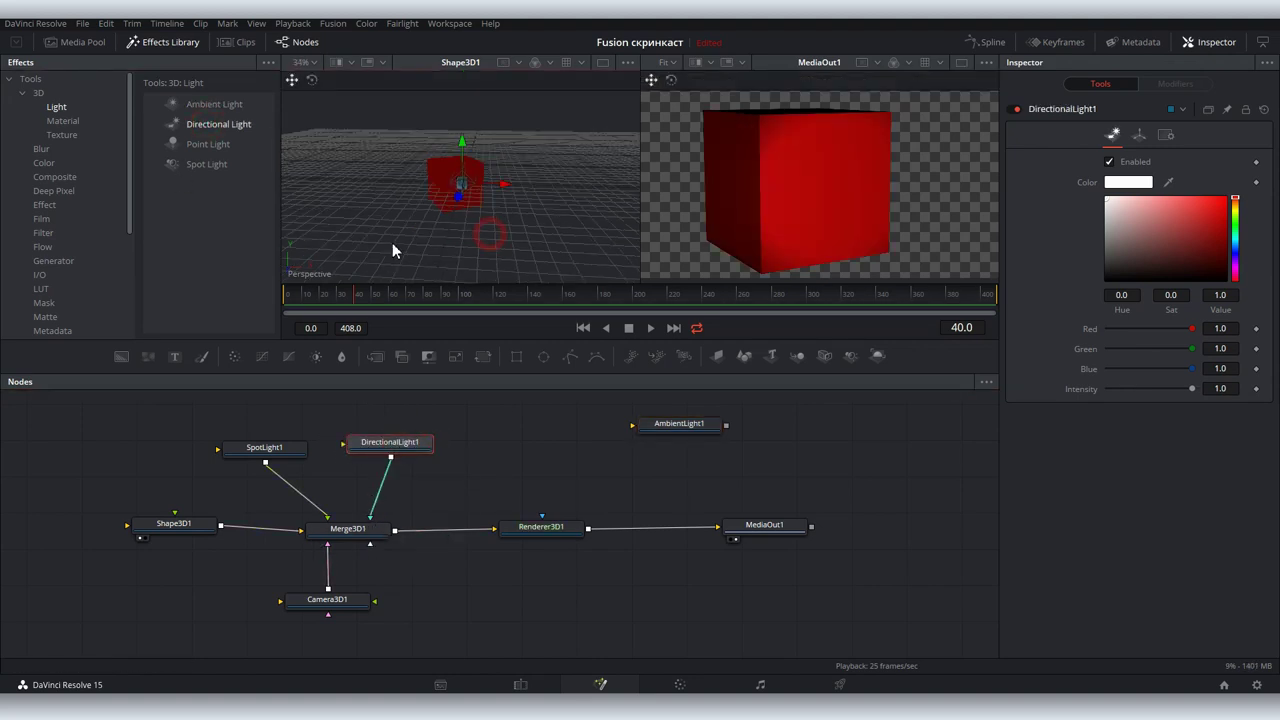
left_click_drag(460, 185, 362, 137)
left_click_drag(1190, 389, 1150, 389)
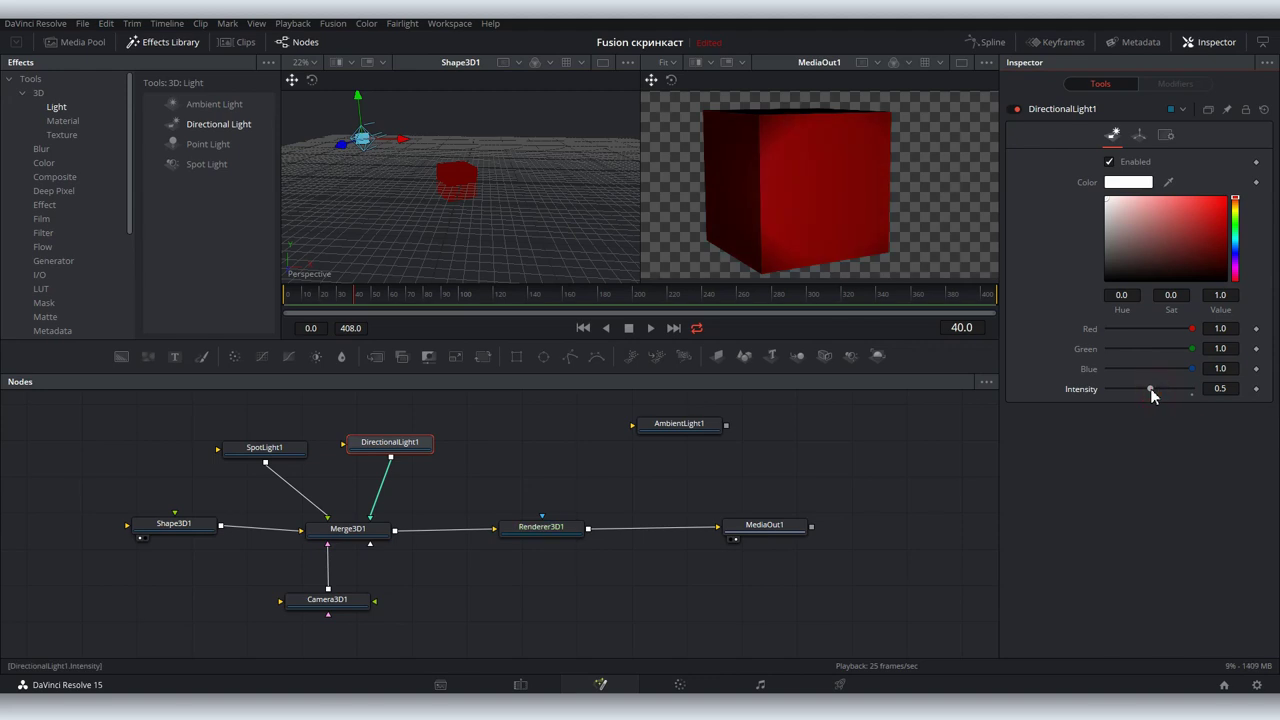
left_click(312, 80)
left_click_drag(408, 157, 417, 166)
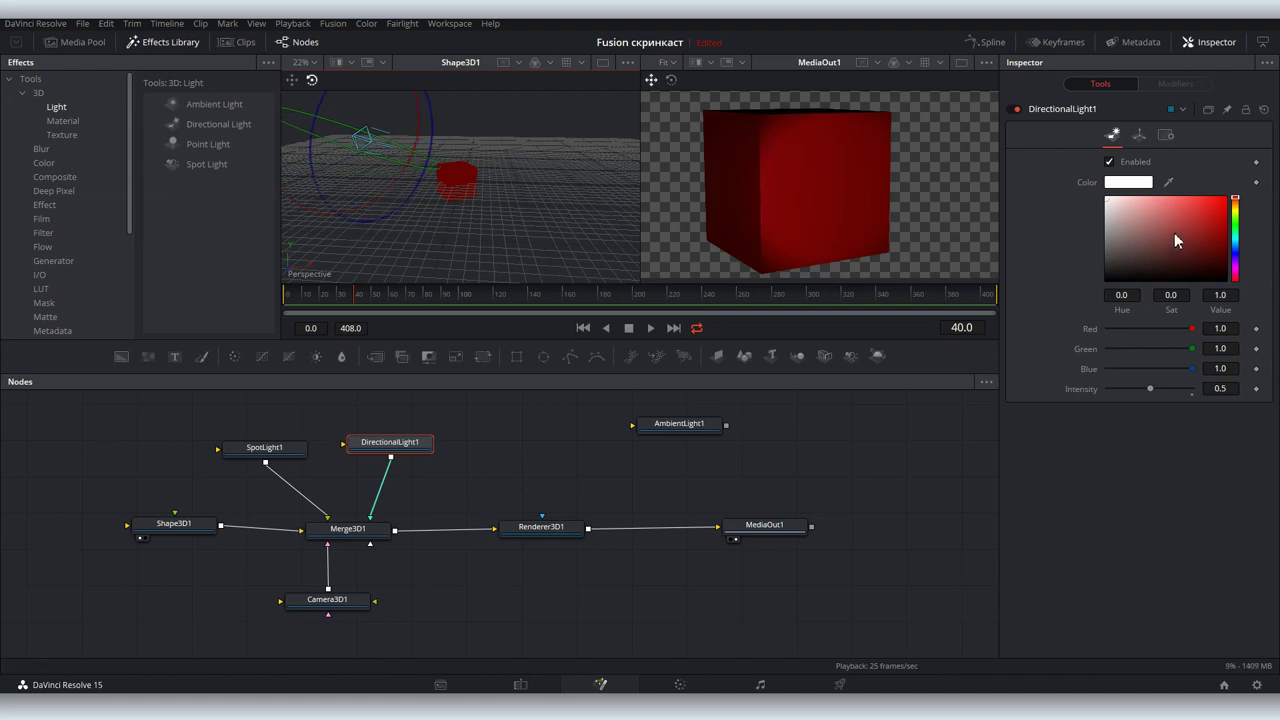
Step: Change the directional light's colour to pale yellow
left_click(1236, 262)
left_click(1148, 215)
left_click_drag(1236, 262, 1237, 220)
left_click(1236, 208)
left_click(1151, 206)
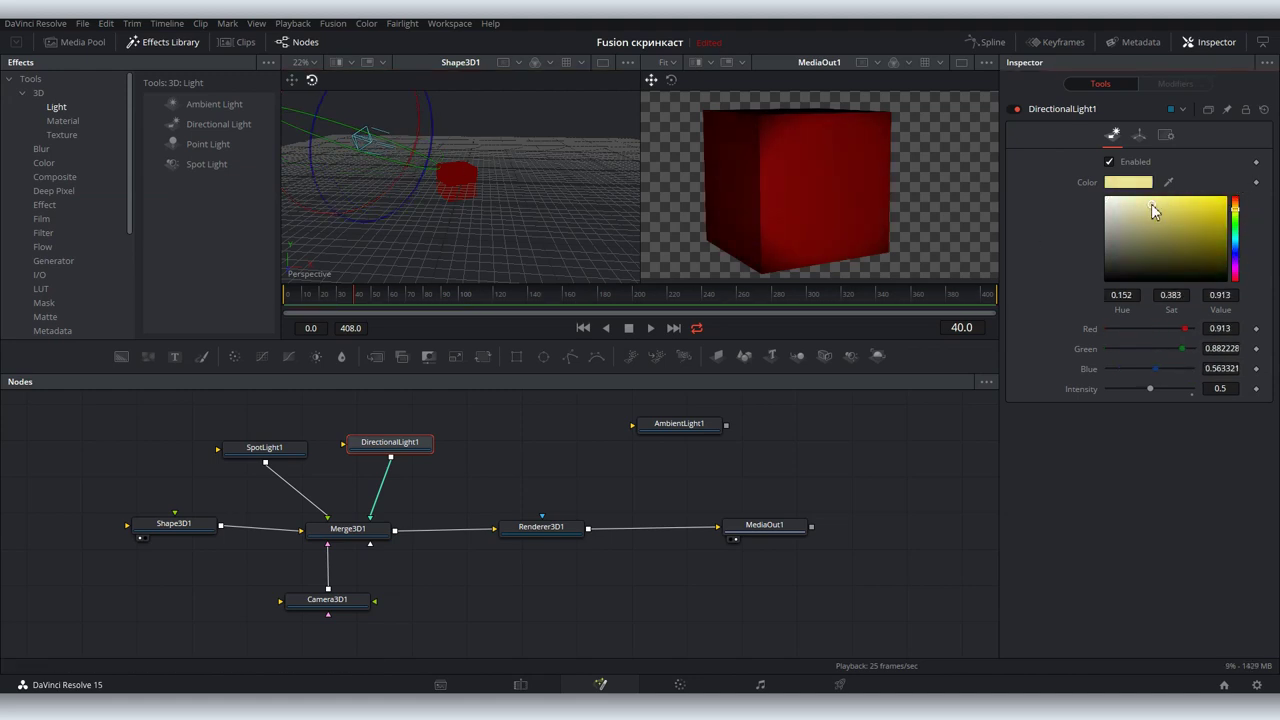
Step: Spread Renderer3D1 and MediaOut1 rightward and reposition the camera to reframe the cube
left_click_drag(540, 527, 656, 532)
left_click_drag(765, 525, 872, 526)
scroll(796, 195, "down", 1)
left_click(327, 598)
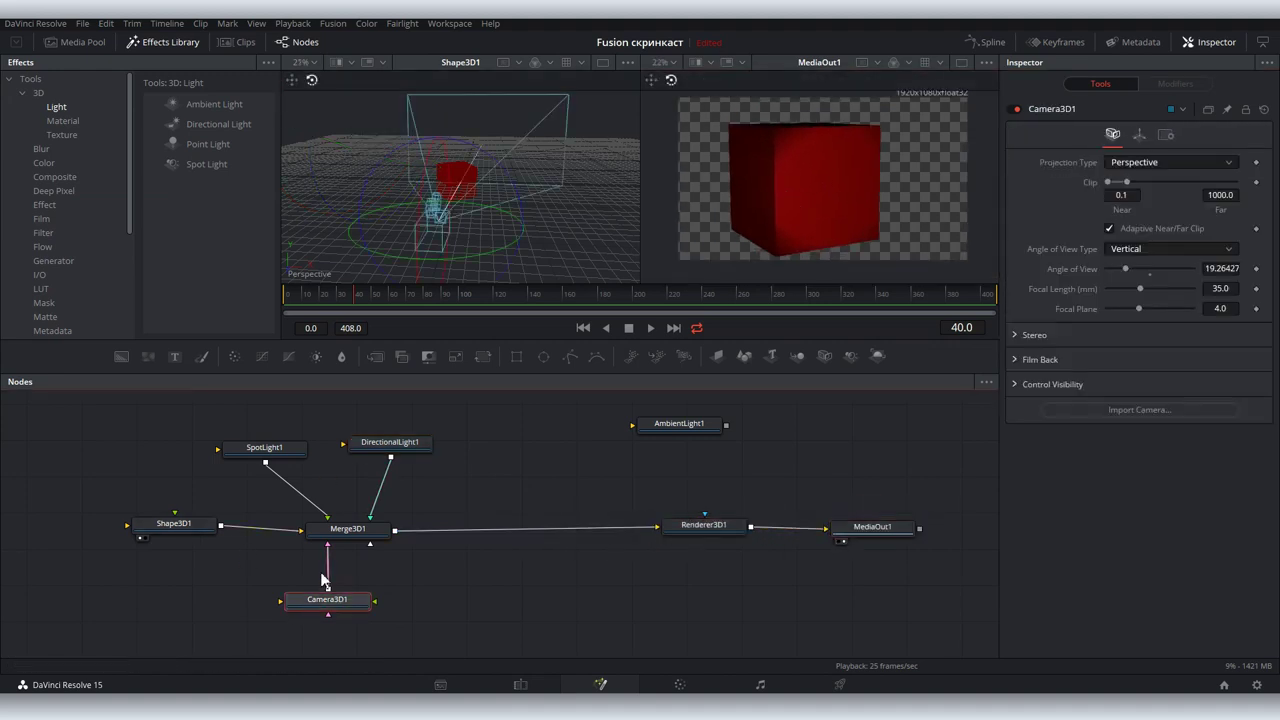
left_click_drag(432, 237, 445, 190)
left_click(350, 528)
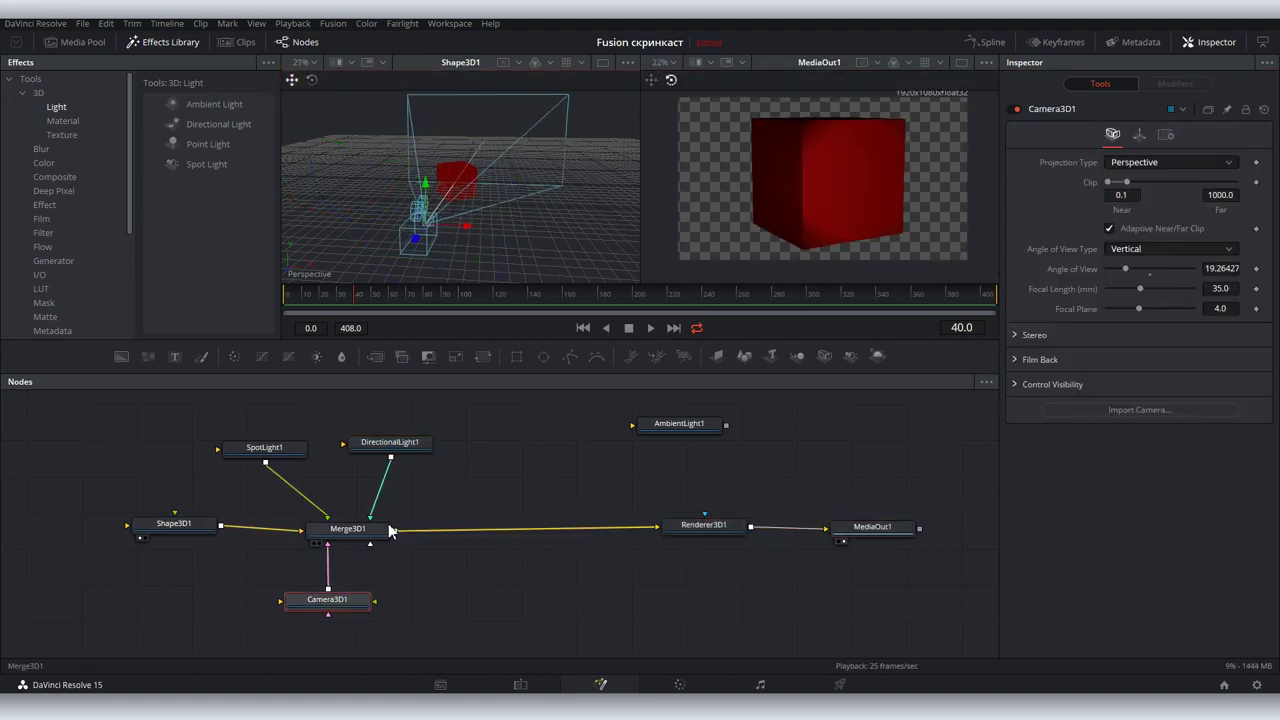
left_click_drag(338, 605, 261, 603)
Step: Add an ImagePlane3D node and bring photo GOPR0615 in from the file manager
left_click_drag(717, 356, 437, 555)
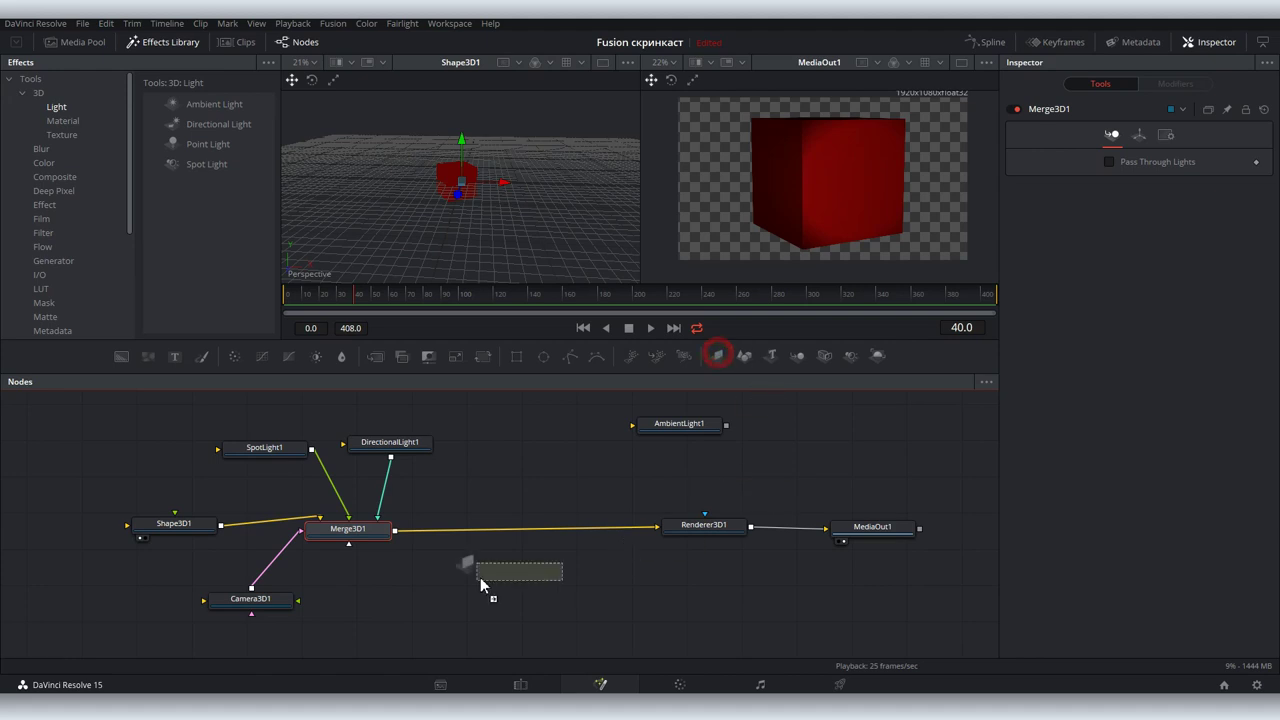
scroll(486, 574, "up", 2)
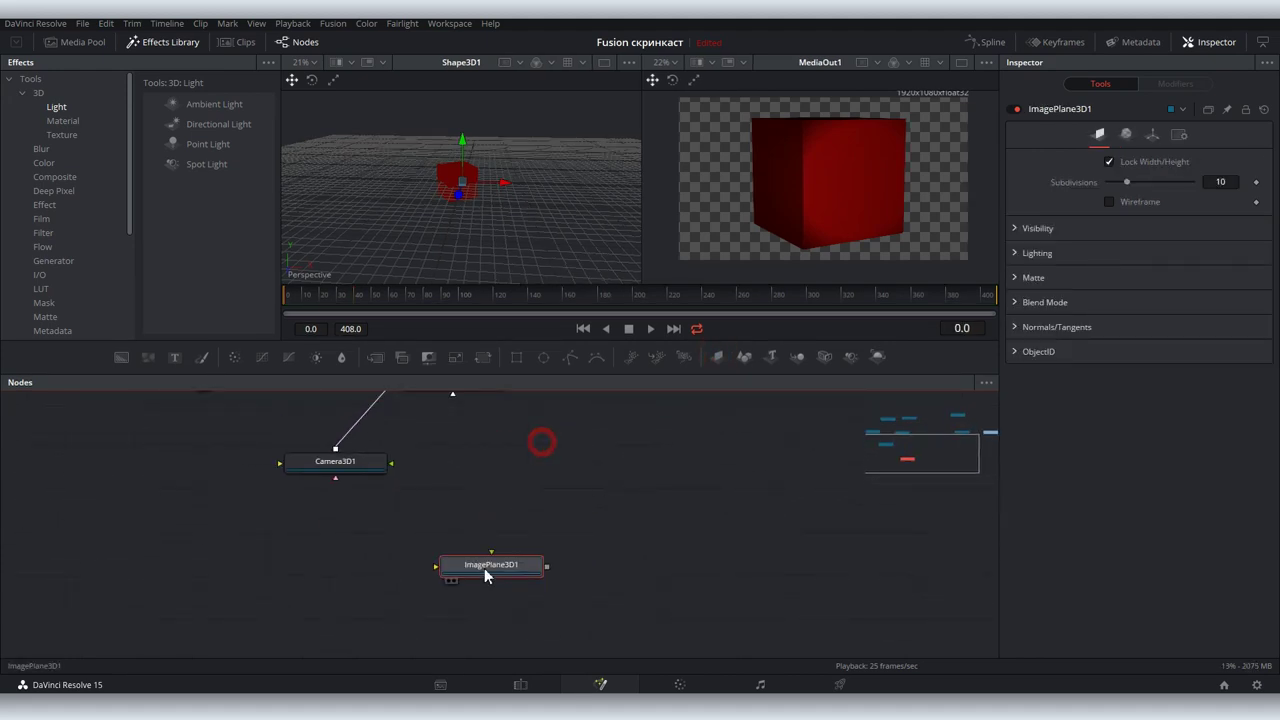
key("alt+Tab")
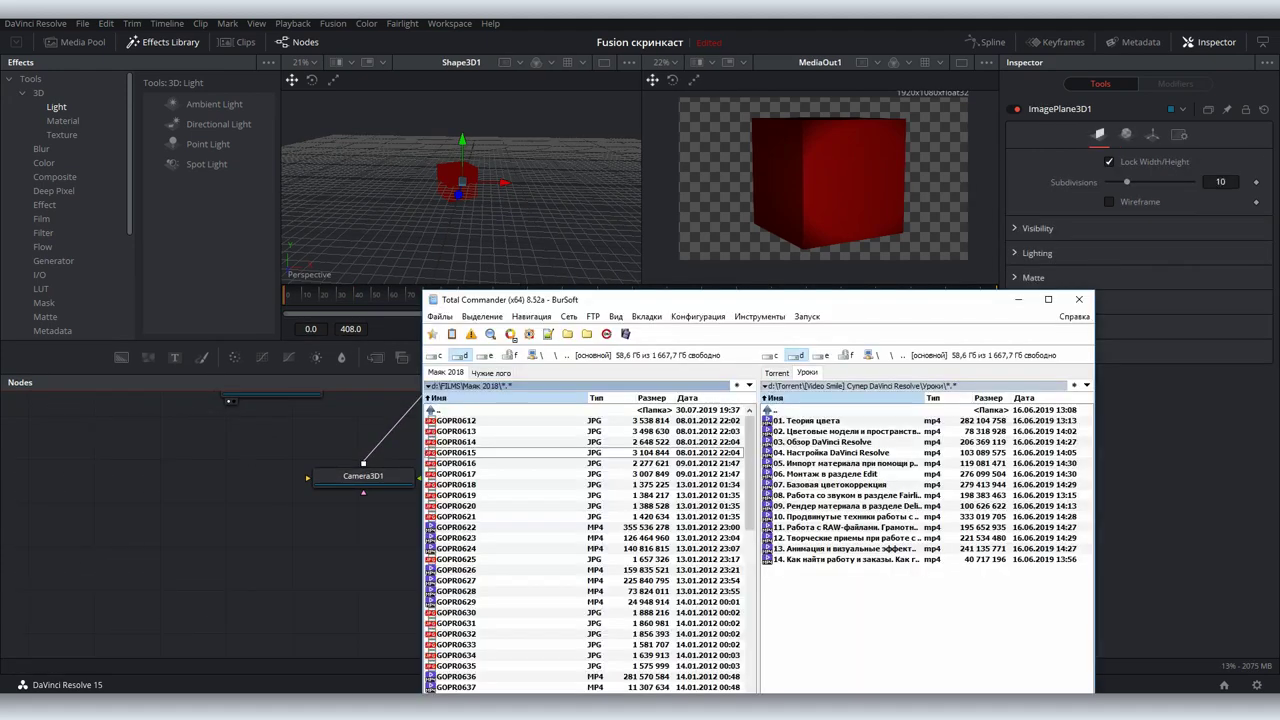
left_click_drag(545, 452, 372, 567)
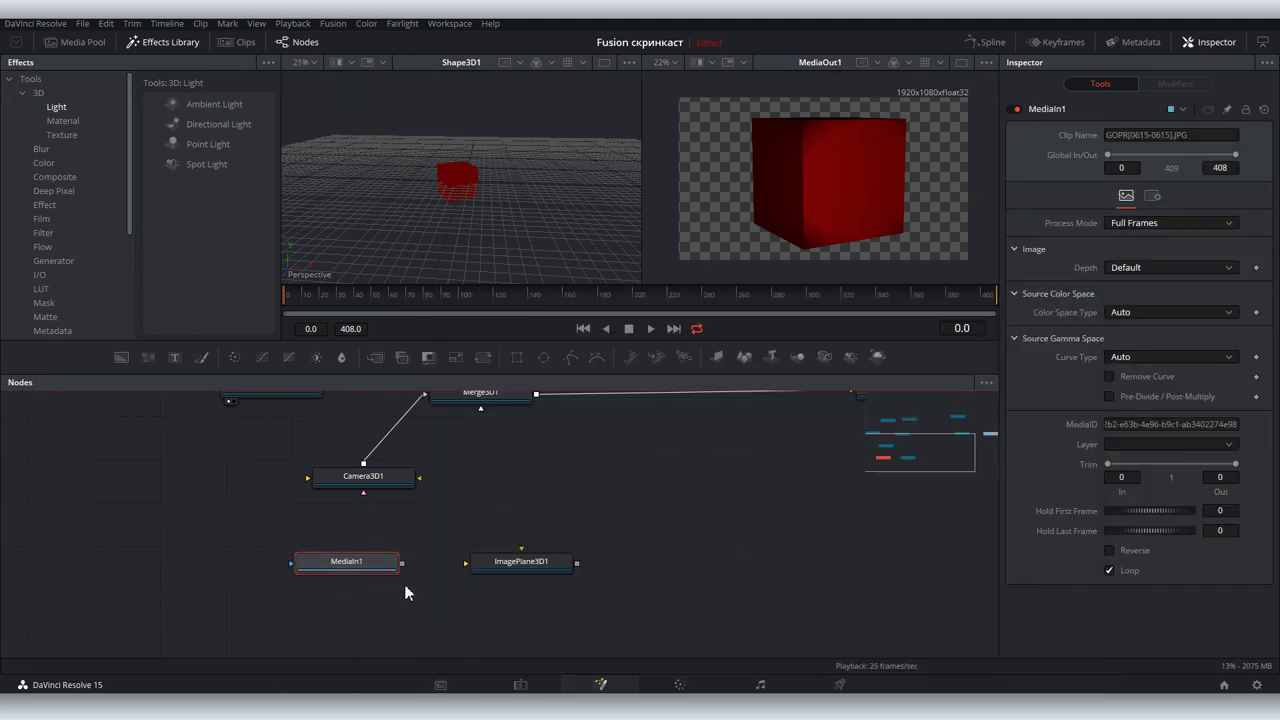
Step: Connect MediaIn1's tree photo to ImagePlane3D1's input and view it at an angle
left_click(508, 567)
key("2")
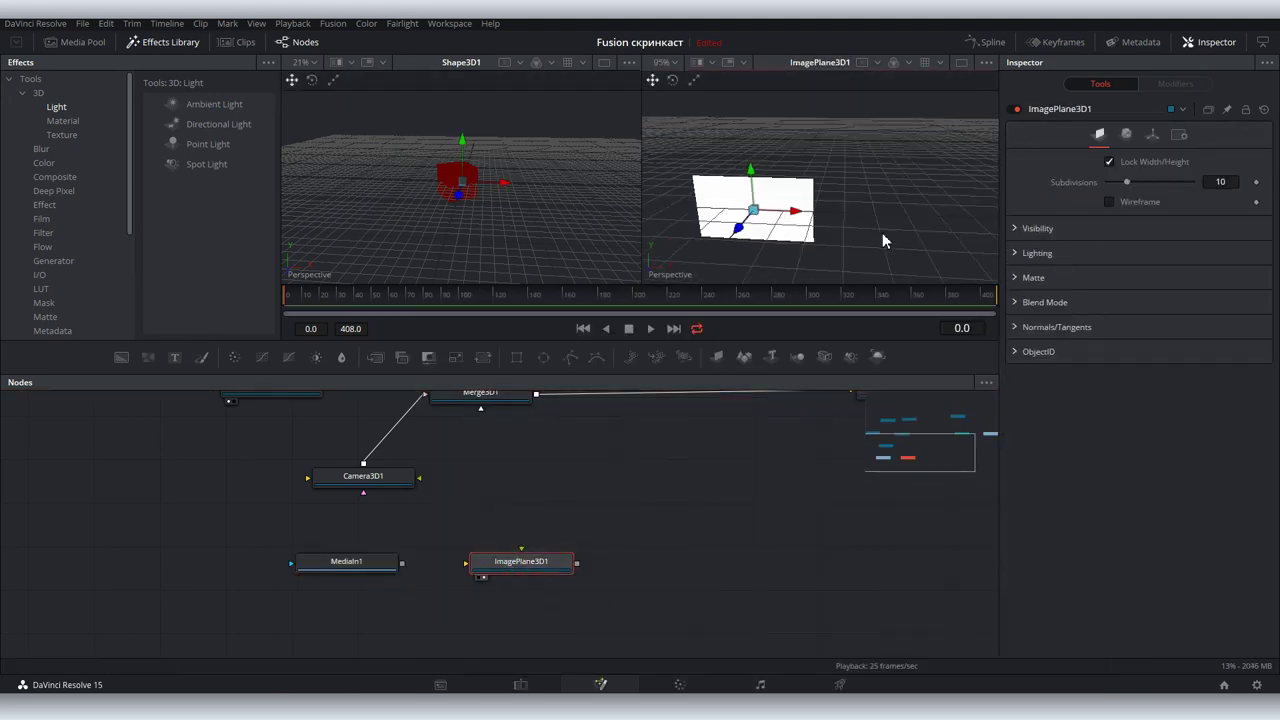
left_click_drag(401, 563, 519, 571)
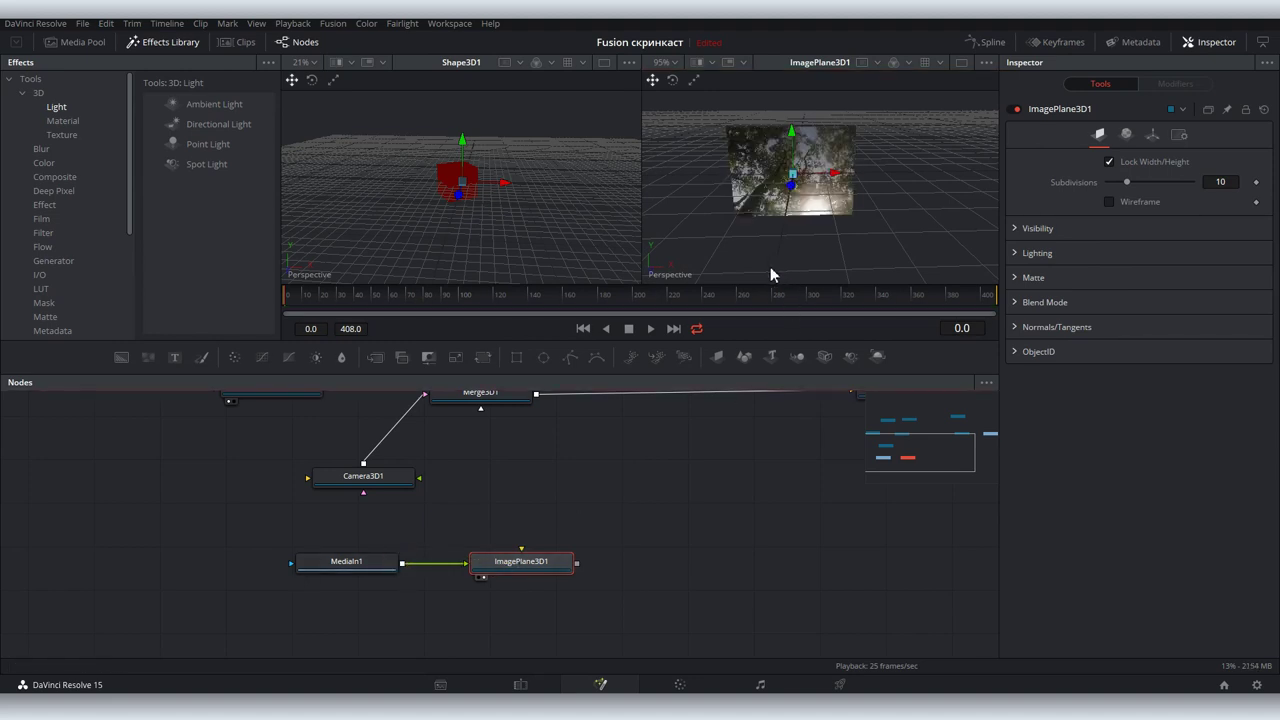
mouse_move(755, 229)
left_mouse_down()
mouse_move(678, 208)
mouse_move(865, 218)
left_mouse_up()
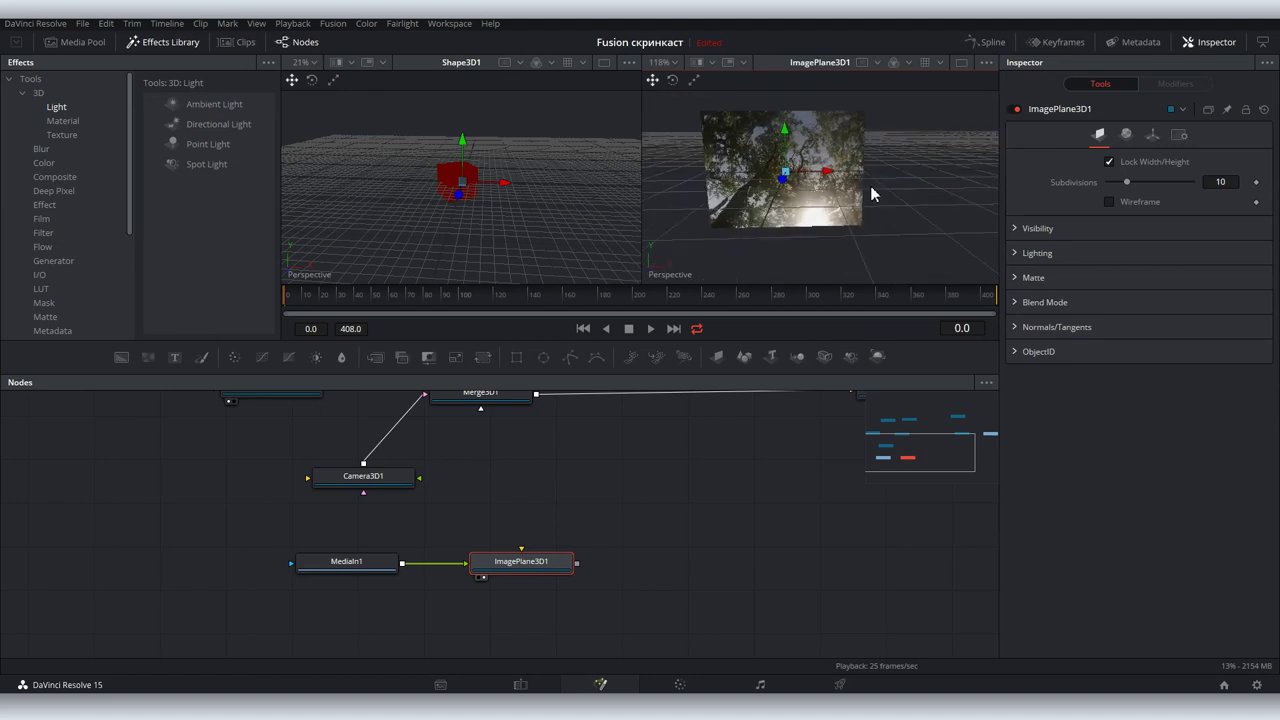
Step: Wire ImagePlane3D1's output into Merge3D1
left_click_drag(586, 447, 600, 544)
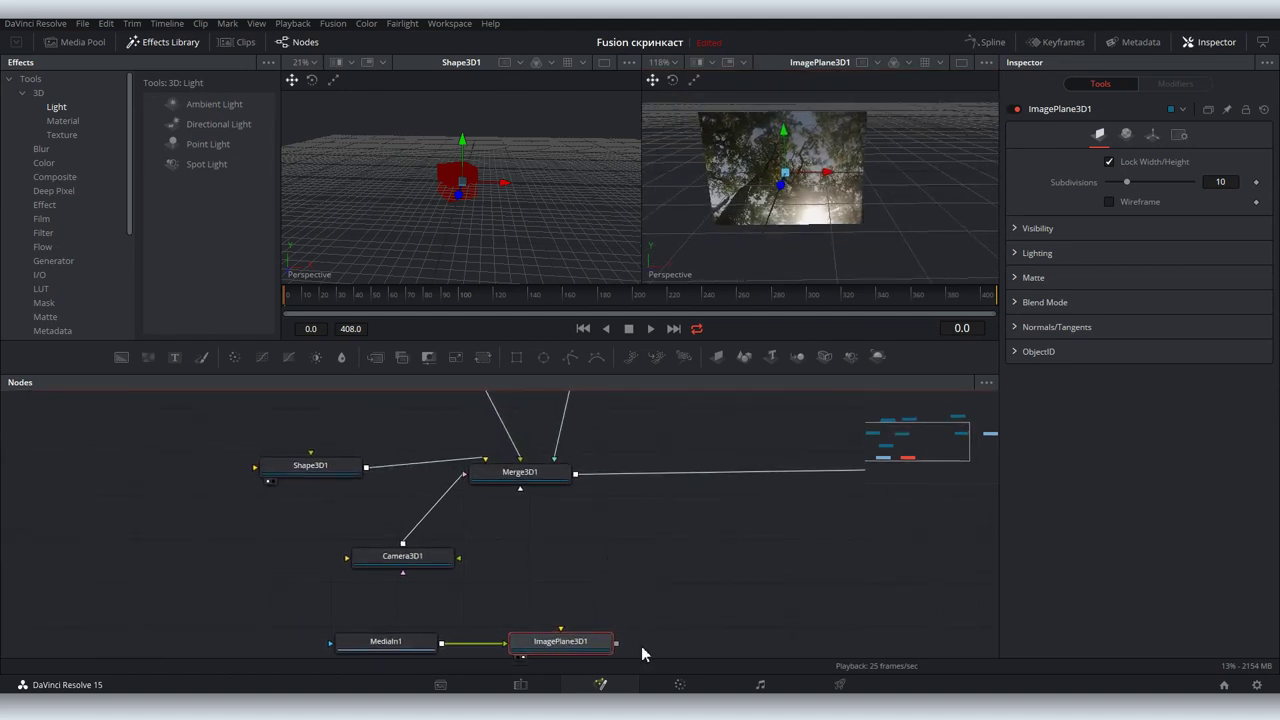
left_click_drag(616, 643, 548, 475)
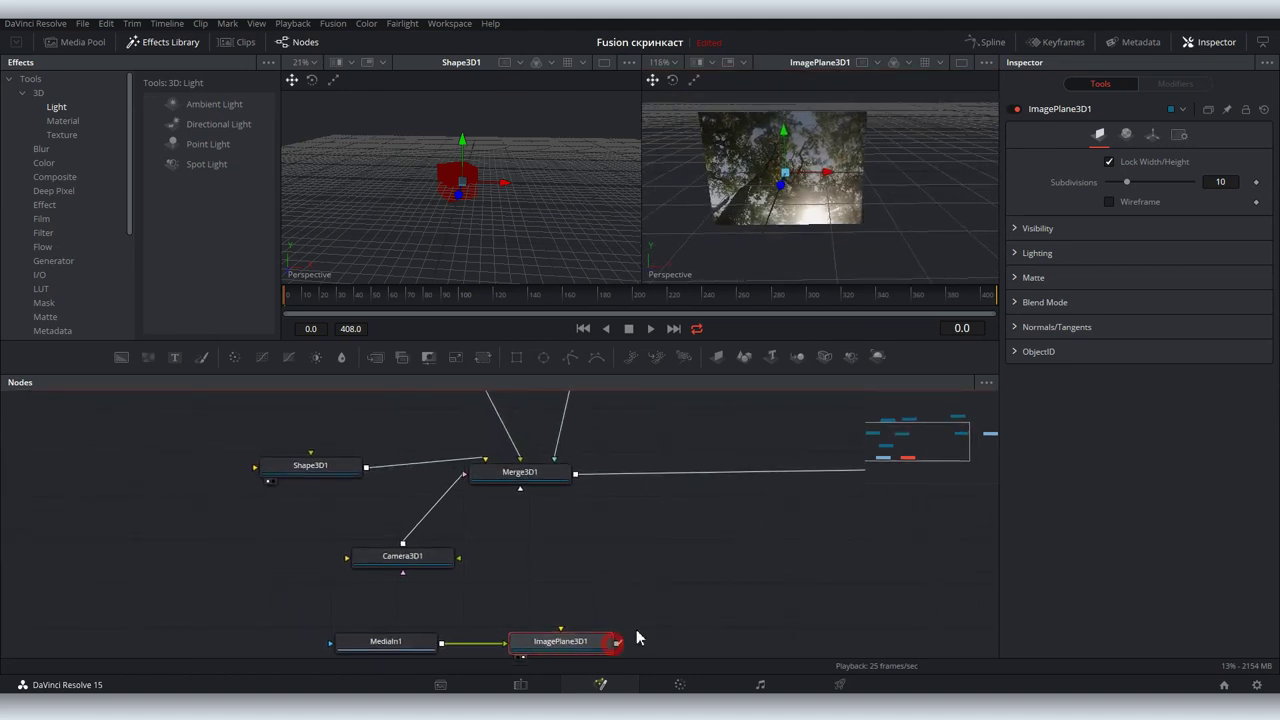
left_click(548, 475)
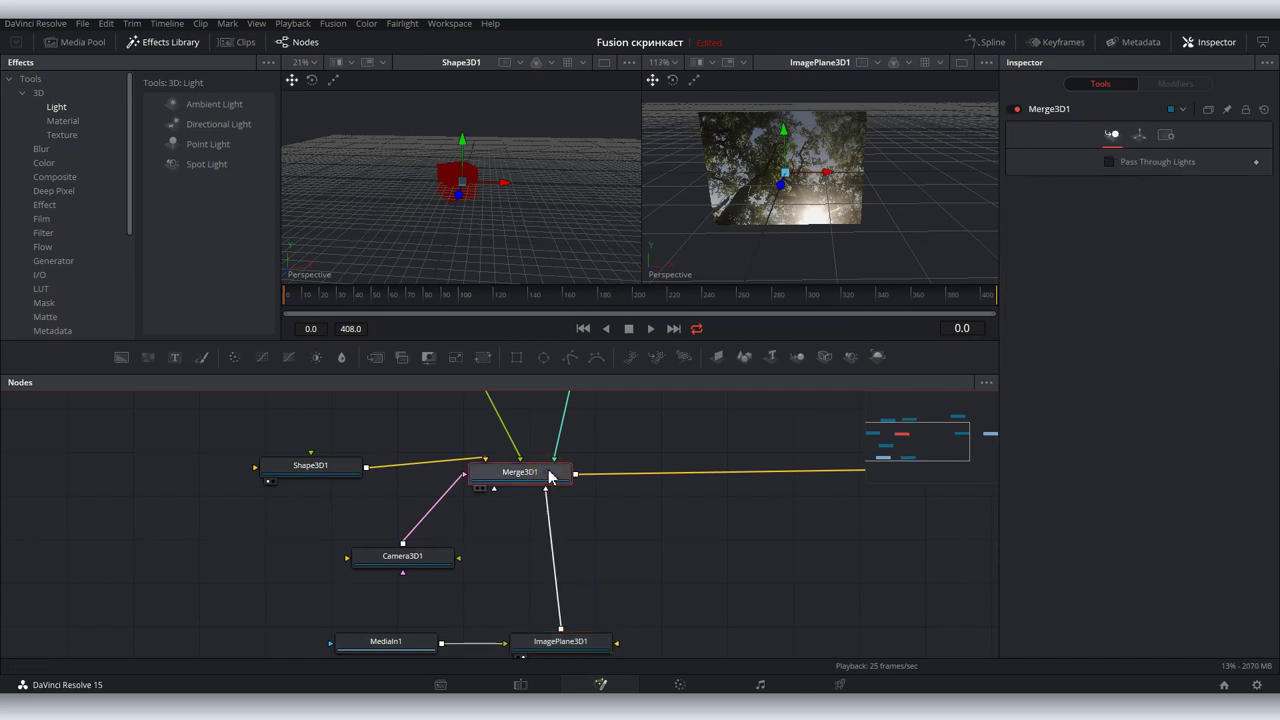
Step: Scale ImagePlane3D1 up to about 4.6 in its Transform settings
key("2")
scroll(672, 183, "down", 5)
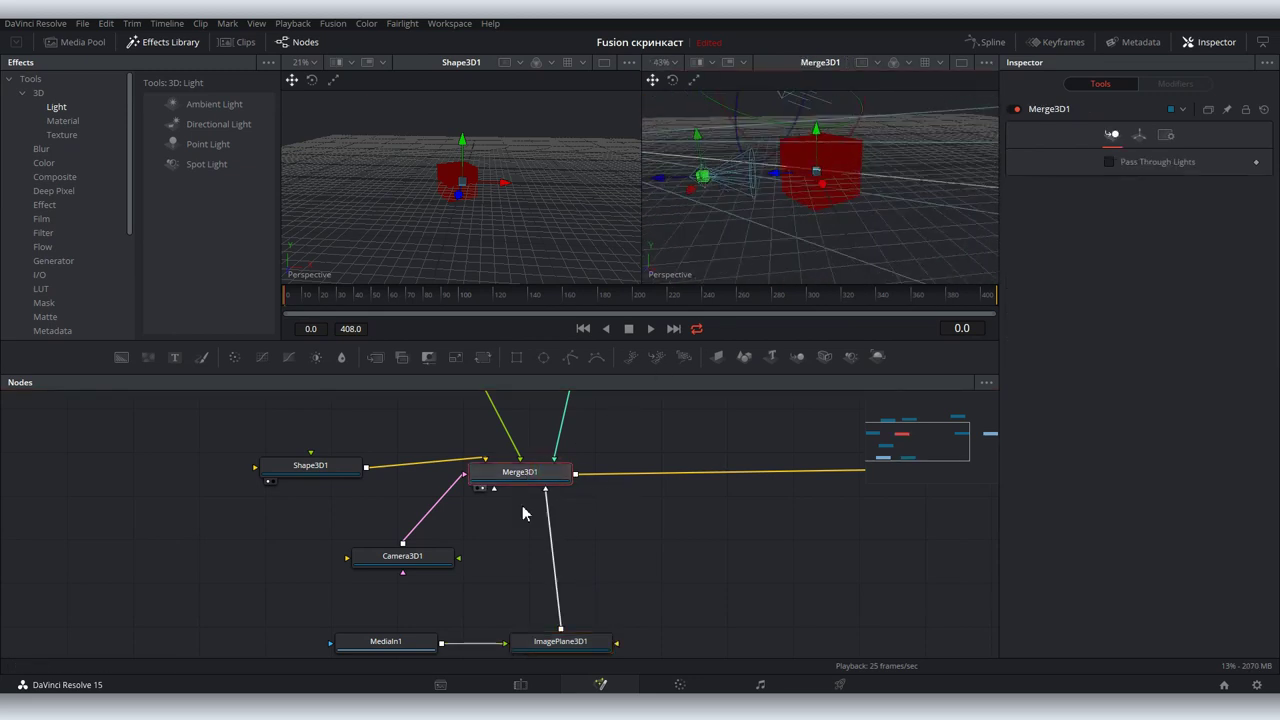
left_click(547, 643)
left_click_drag(790, 176, 887, 177)
left_click(546, 612)
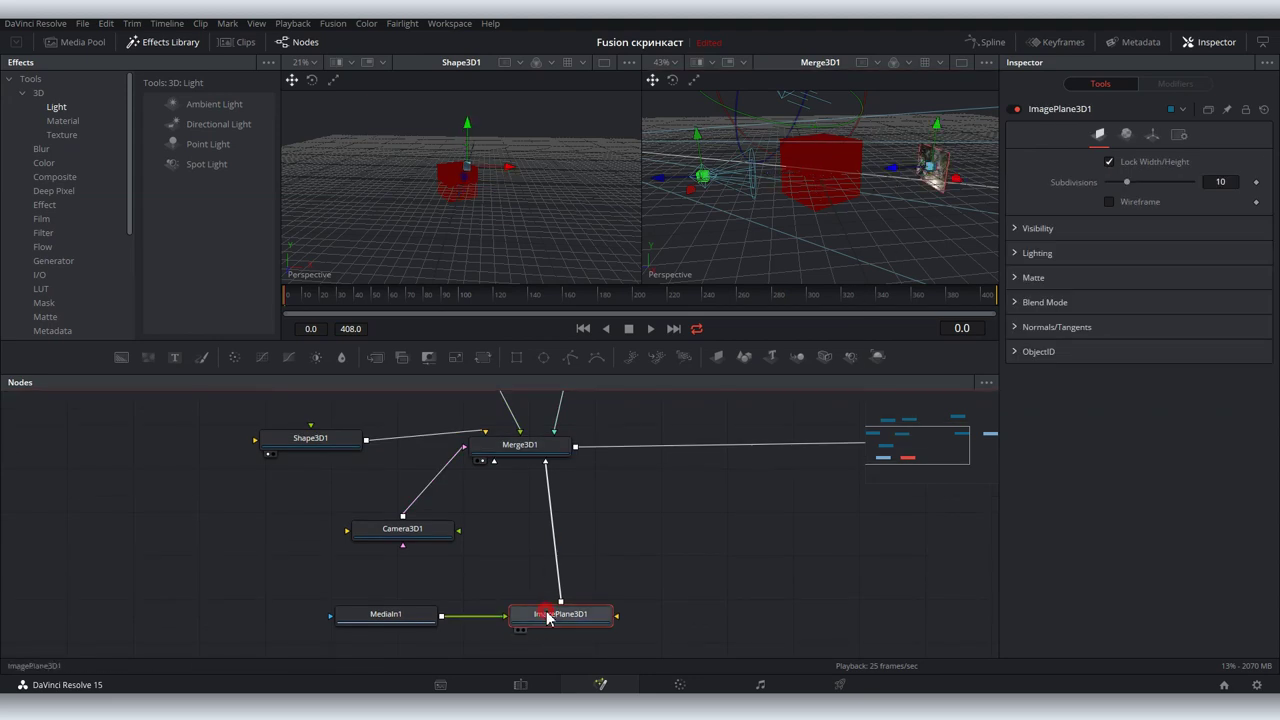
left_click(1152, 133)
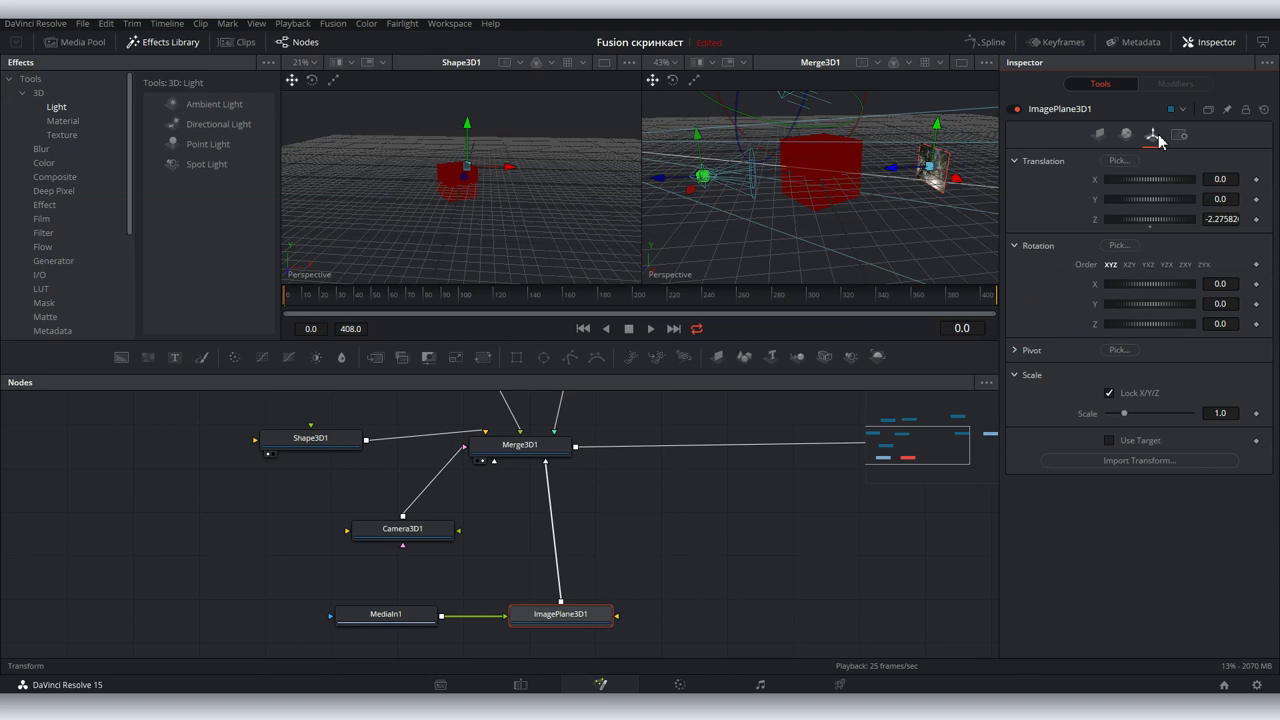
left_click_drag(1123, 412, 1185, 412)
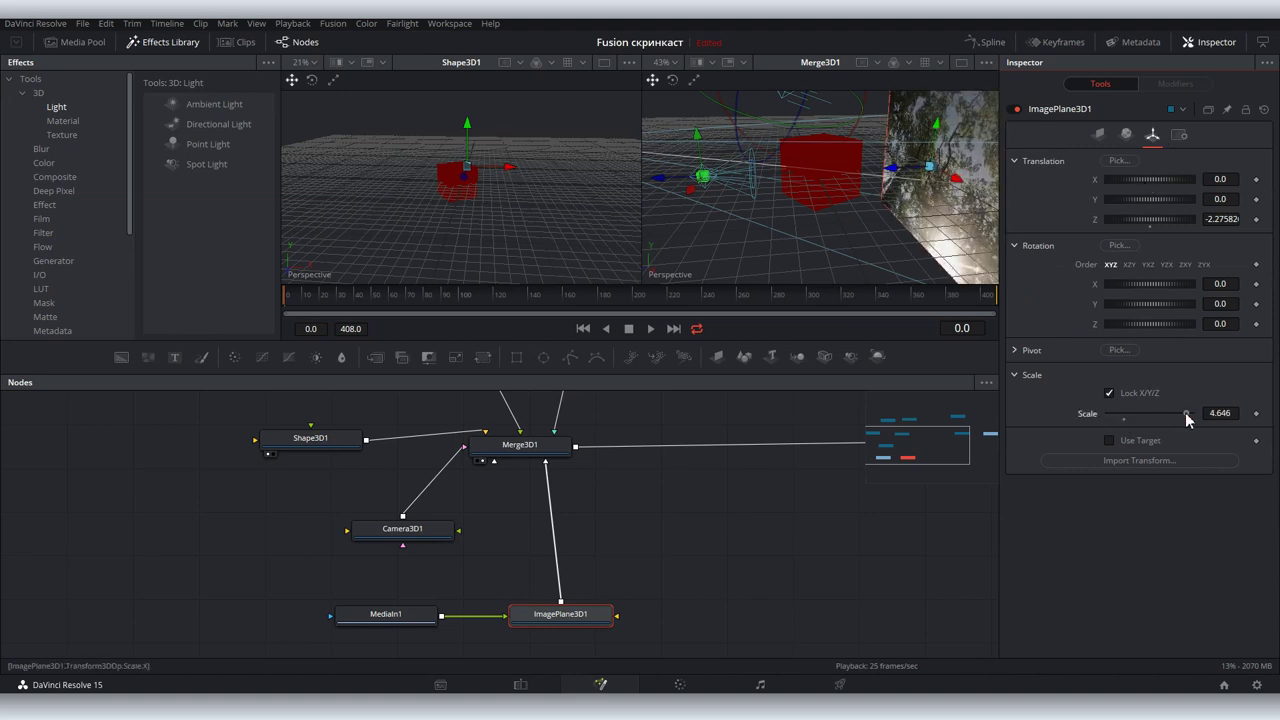
Step: Raise the image plane's scale further to about 4.9 so it fills the background
left_click(545, 444)
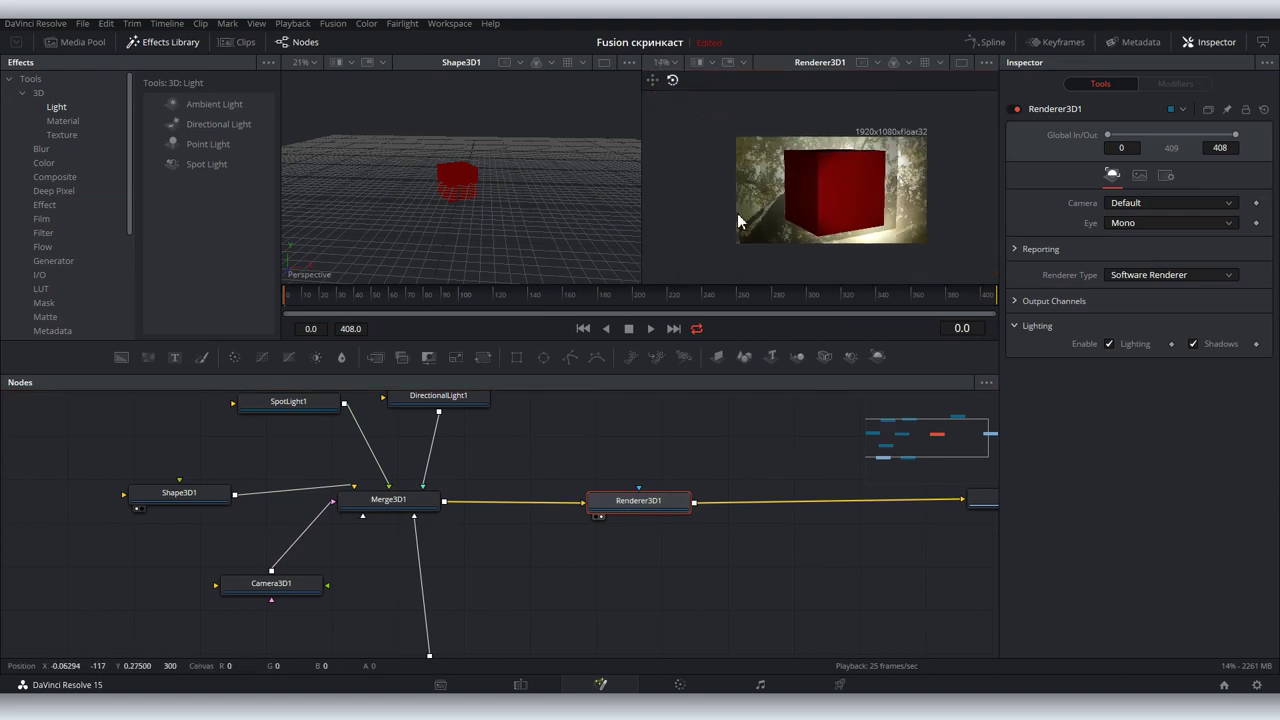
scroll(814, 250, "down", 2)
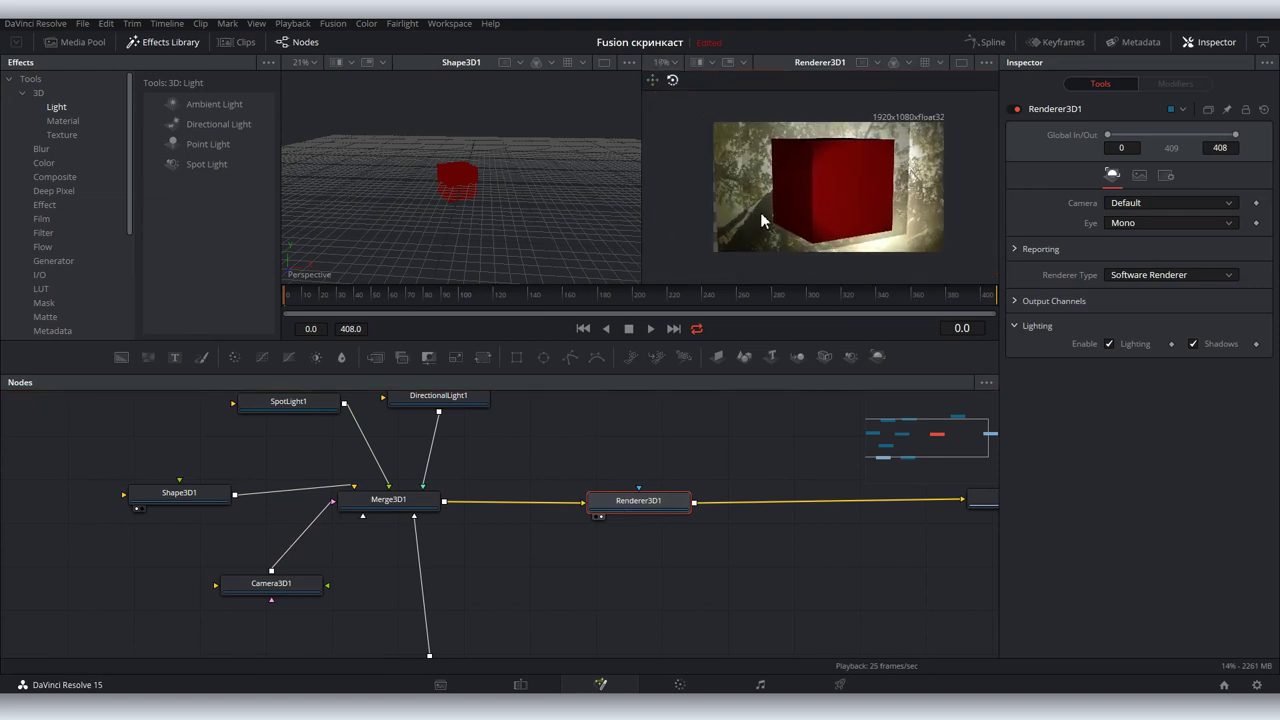
scroll(410, 632, "down", 2)
left_click(407, 632)
left_click_drag(1152, 412, 1188, 412)
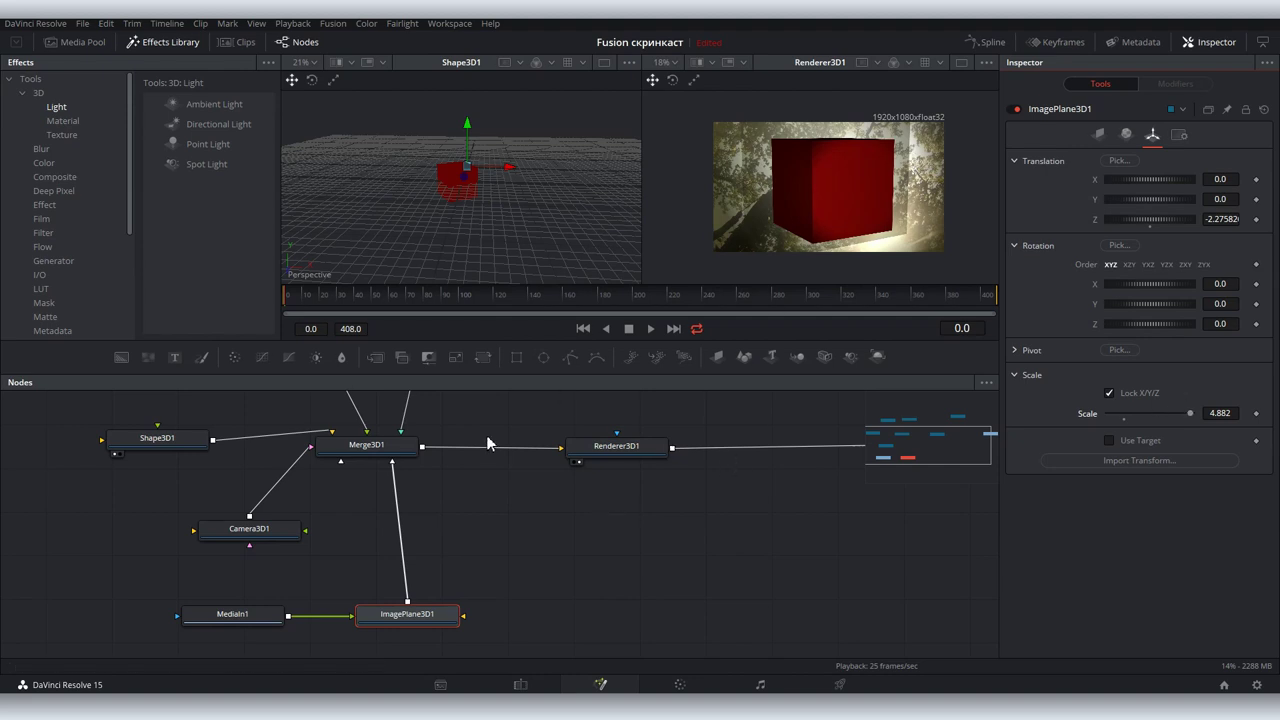
scroll(486, 435, "up", 3)
left_click(418, 408)
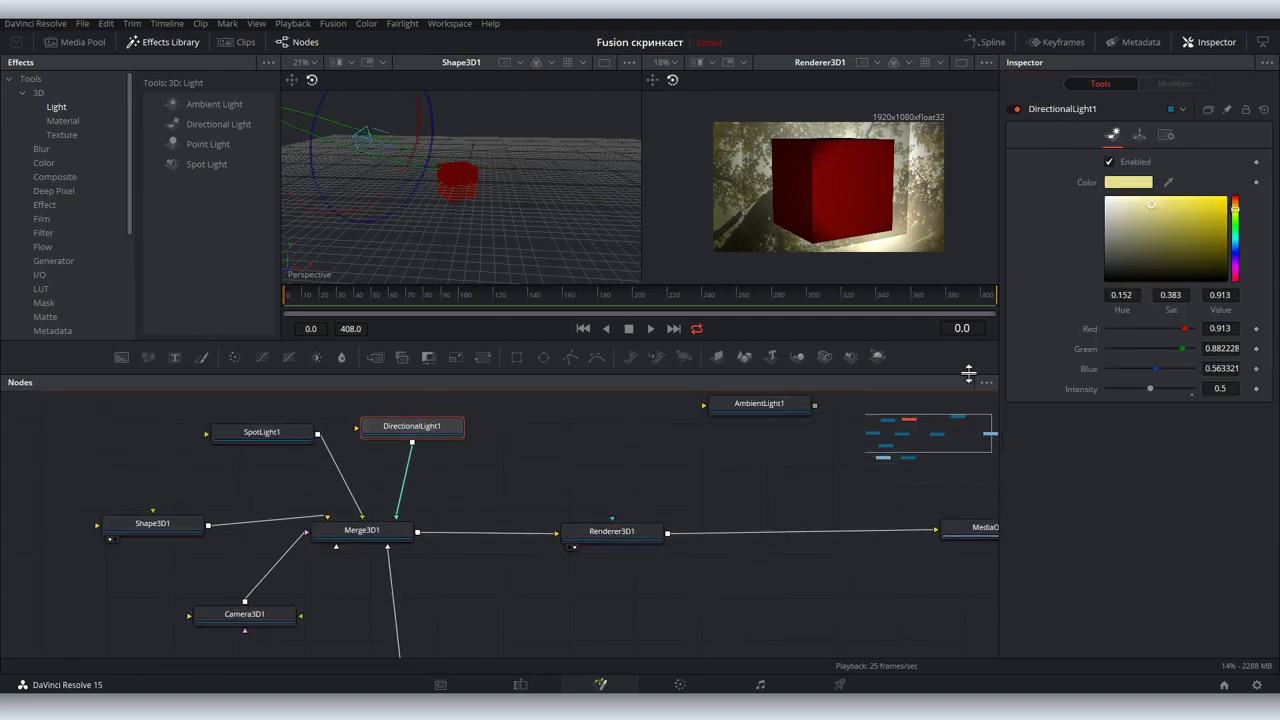
Step: Rotate the Shape3D1 cube slightly and turn off Shadows in Renderer3D1
scroll(609, 472, "down", 3)
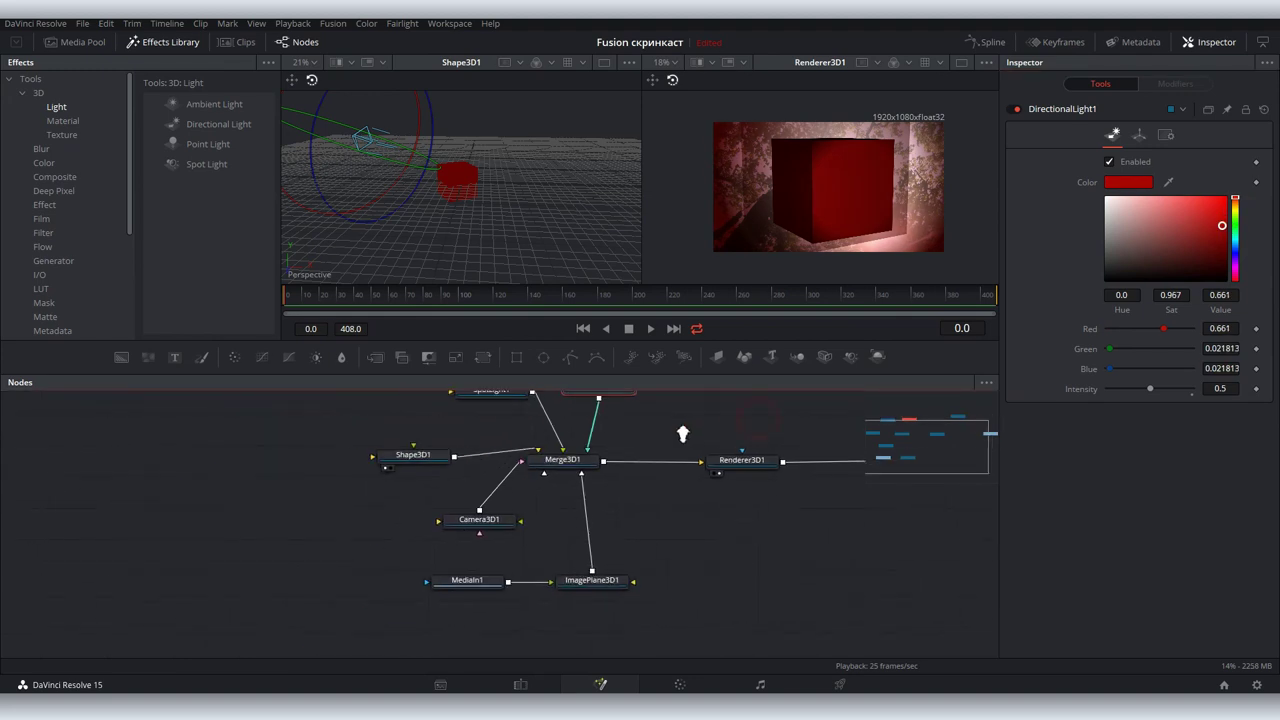
left_click(332, 506)
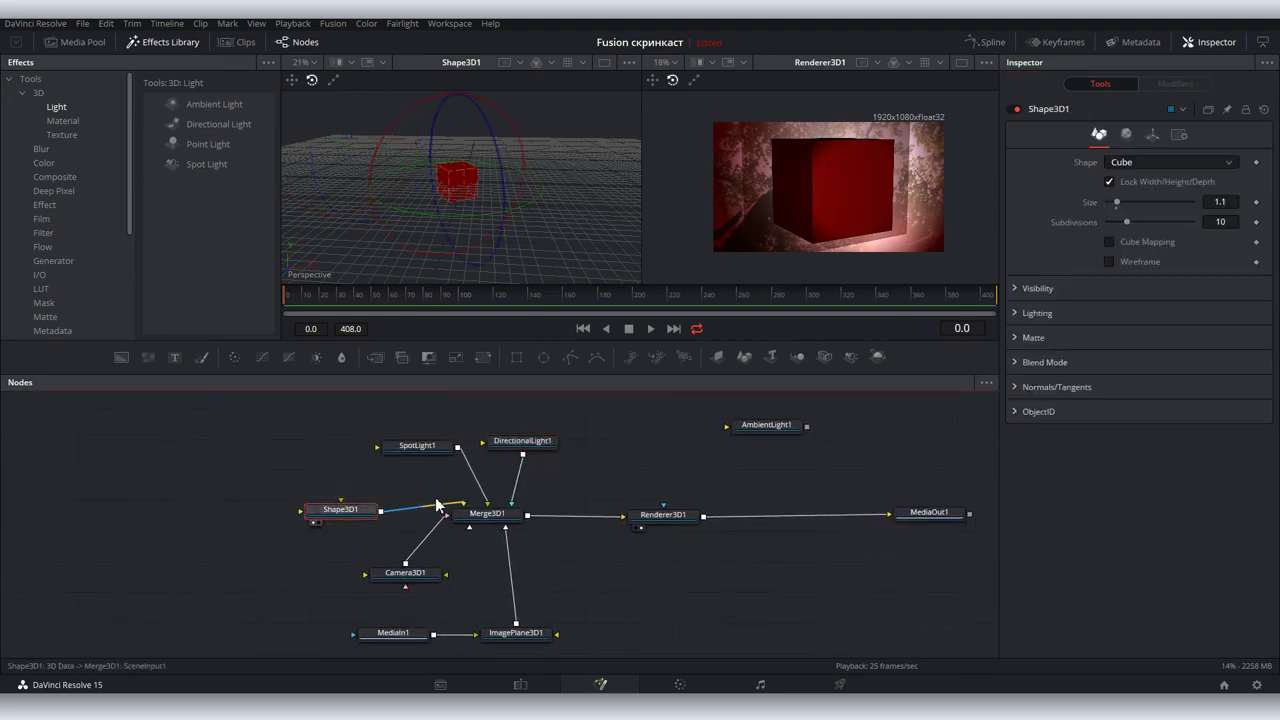
left_click_drag(437, 210, 428, 239)
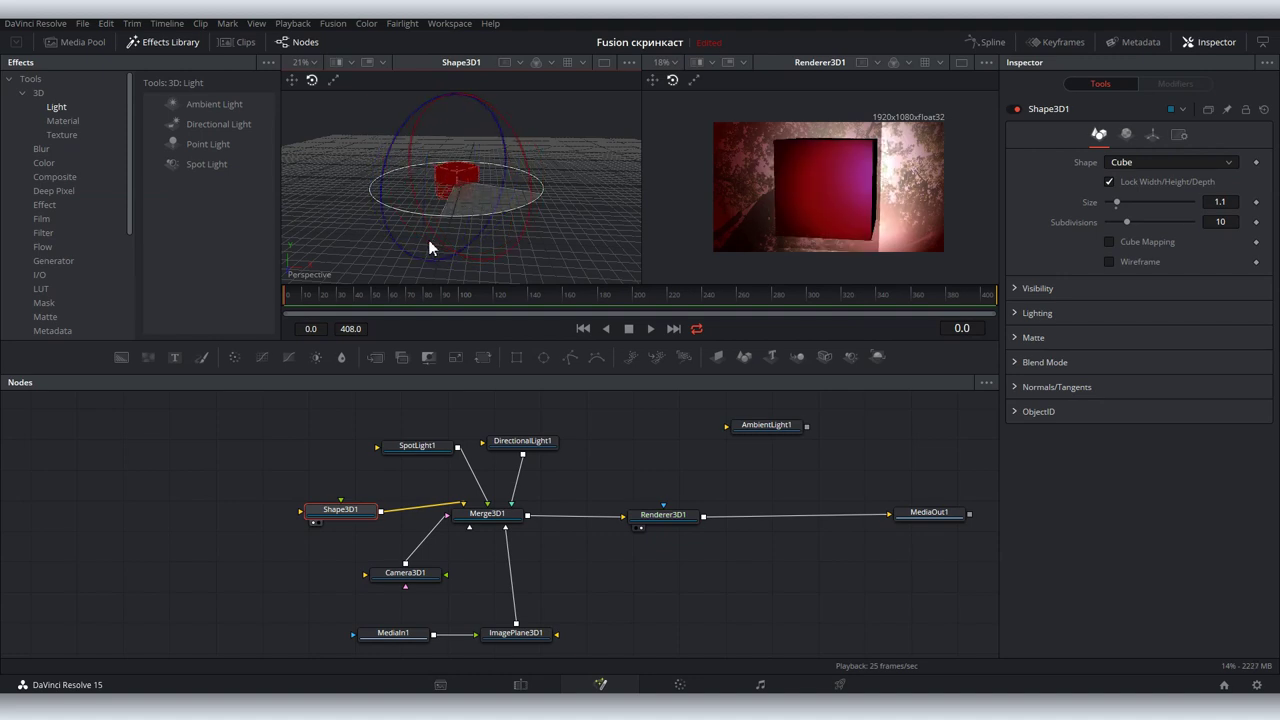
left_click(677, 507)
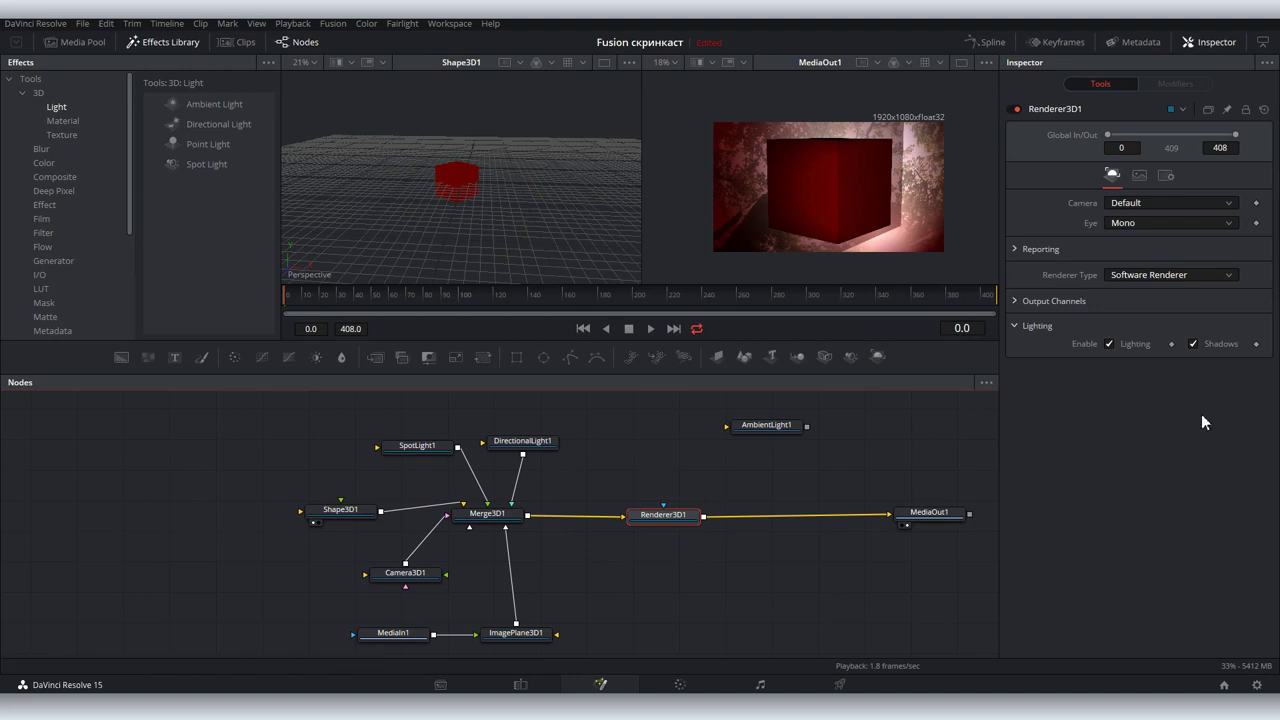
left_click(1193, 344)
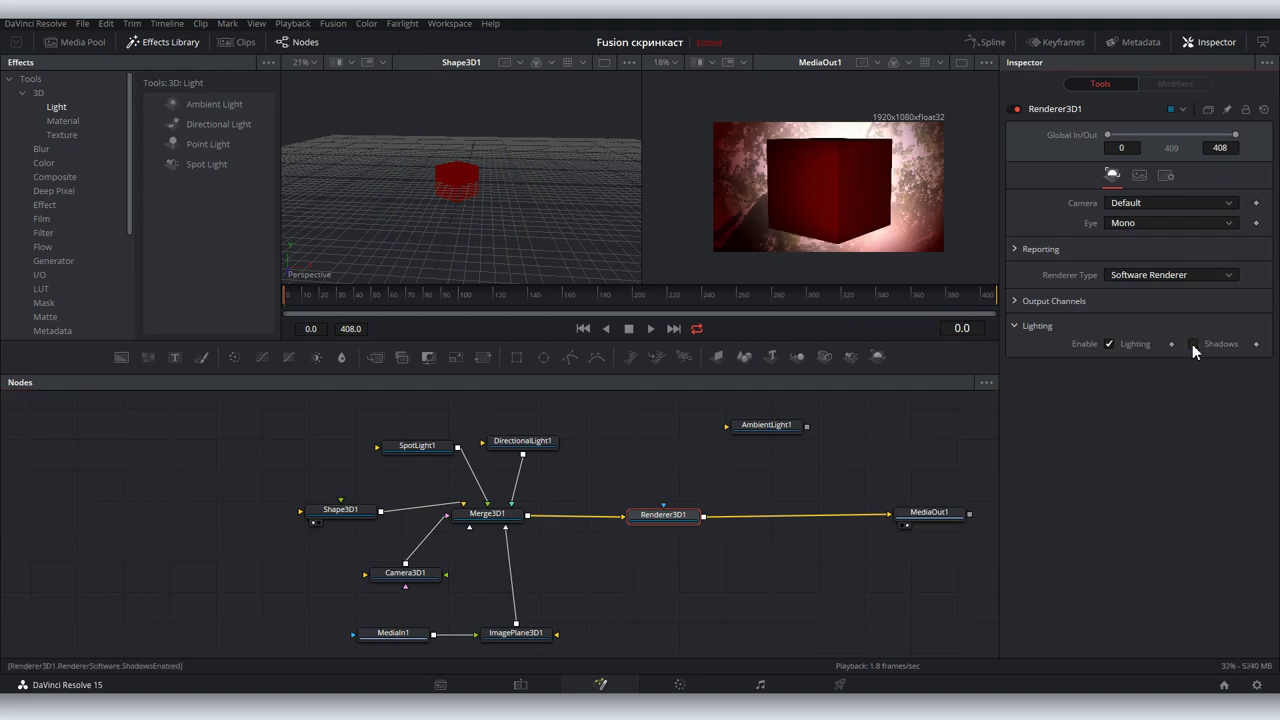